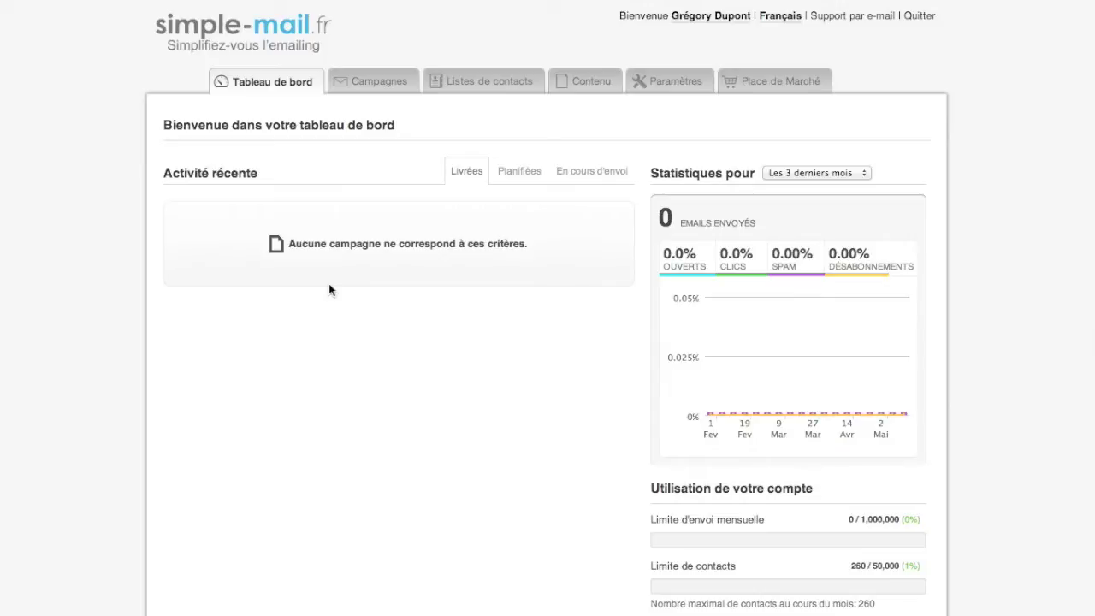
Switch from the simple-mail.fr dashboard to Microsoft Excel with Cmd+Tab.
key(super+Tab)
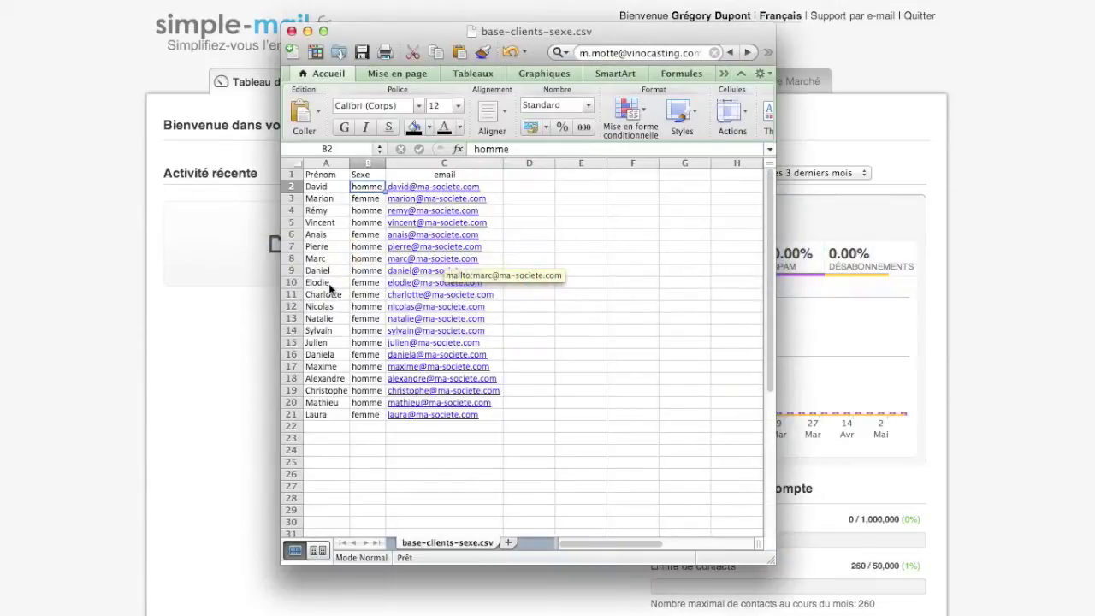
Review the Prénom and Sexe columns of base-clients-sexe.csv, then go back to simple-mail.fr.
click(334, 175)
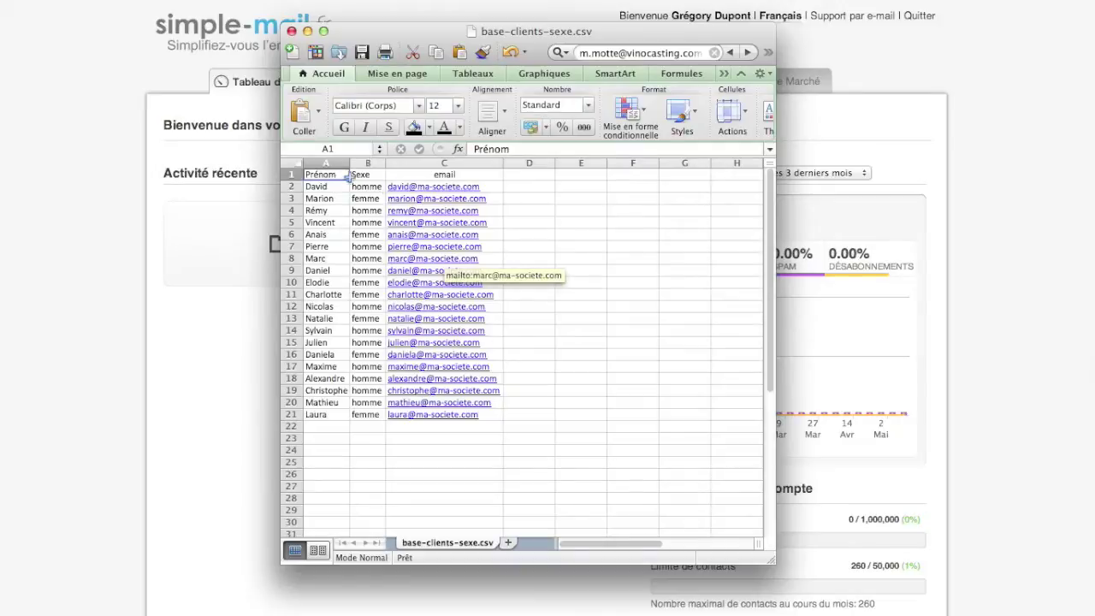
click(359, 175)
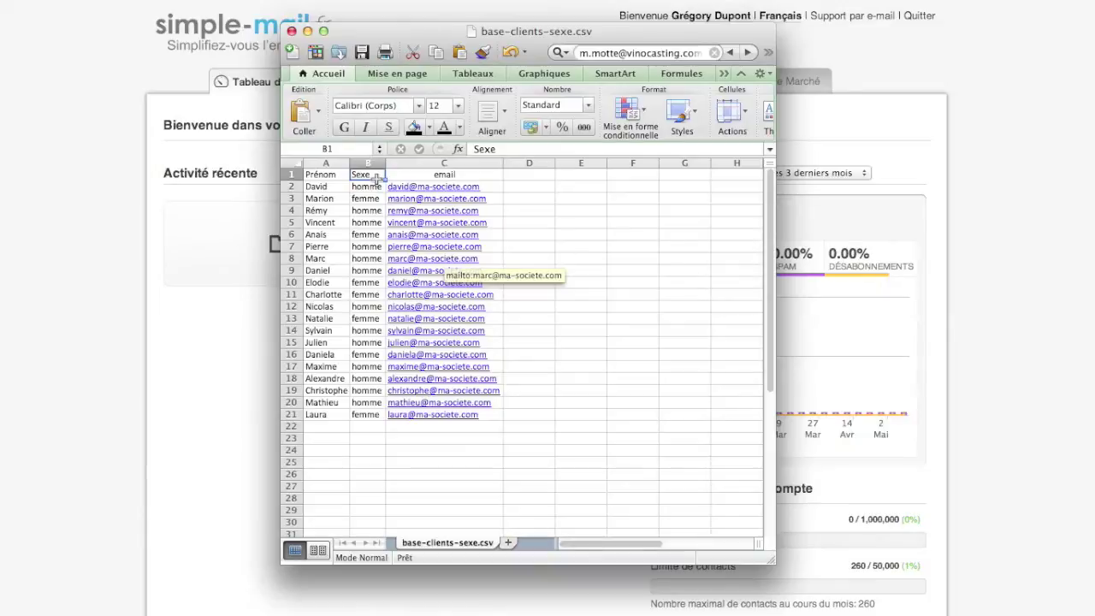
click(173, 250)
Create the contact list 'Liste - 5' with a sender name and sender e-mail address.
click(437, 88)
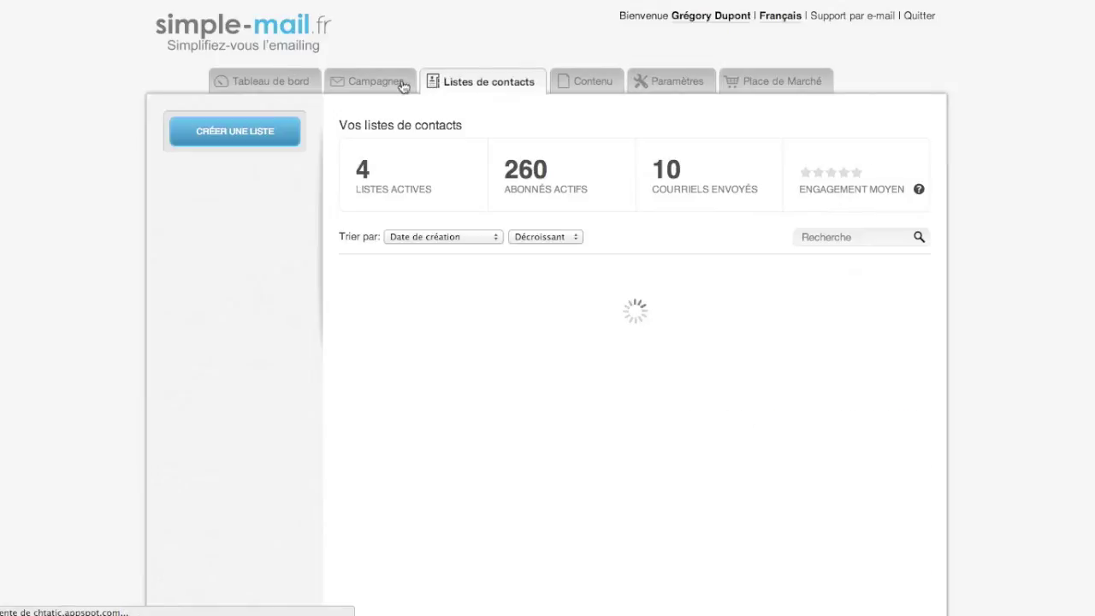
click(259, 130)
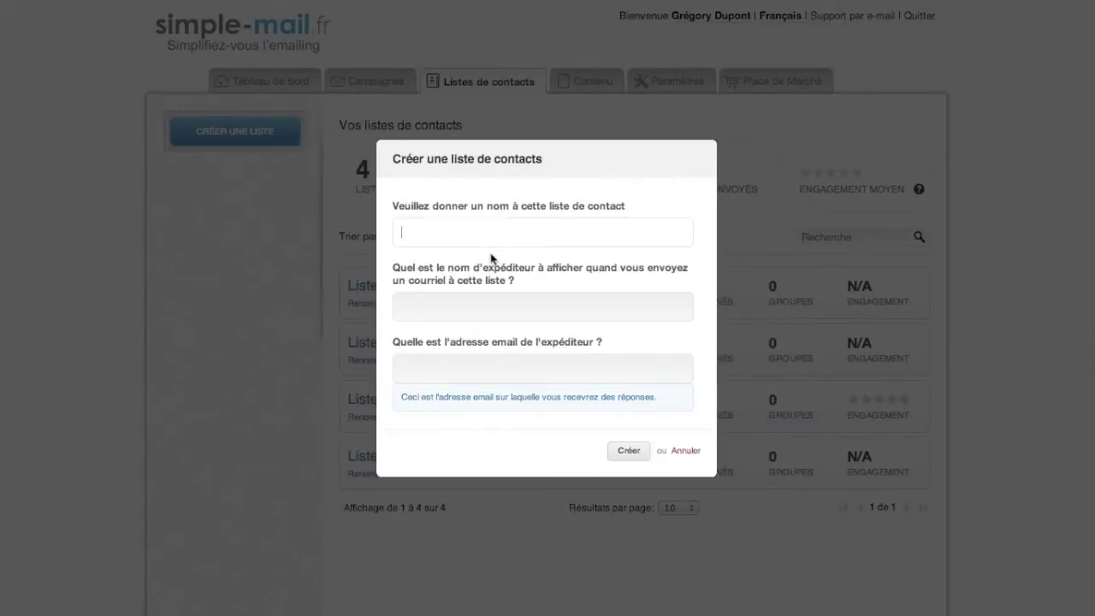
text(Liste - 5)
key(Tab)
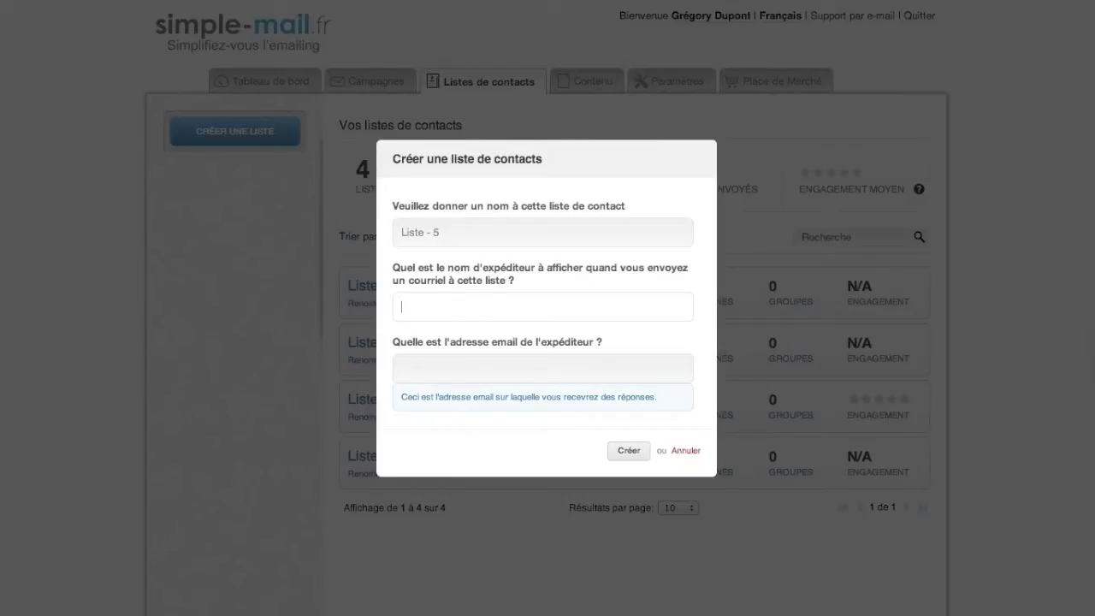
text(Marc)
key(Tab)
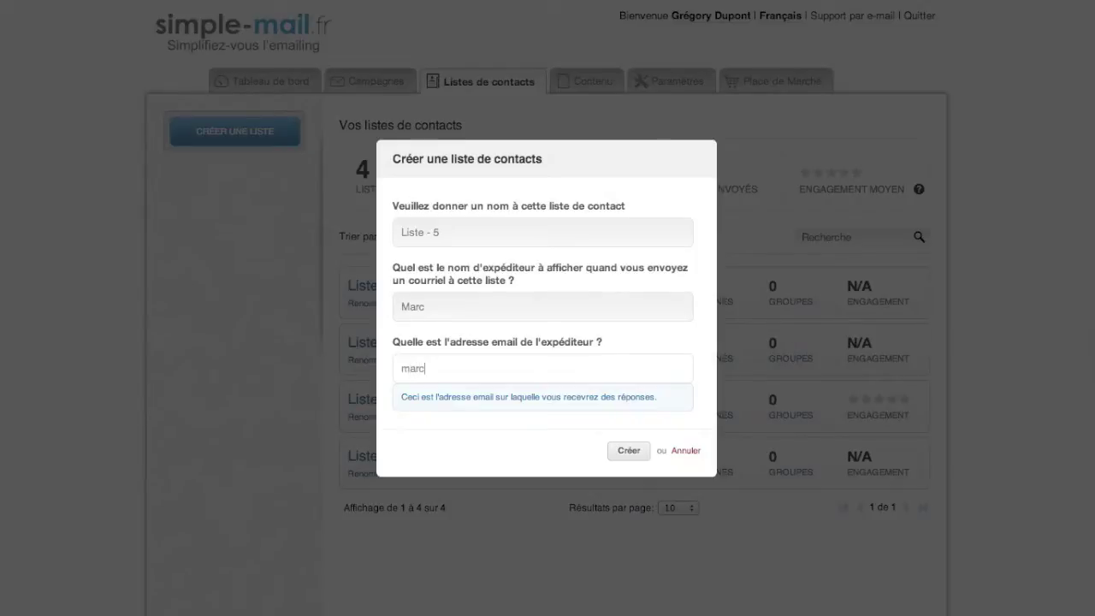
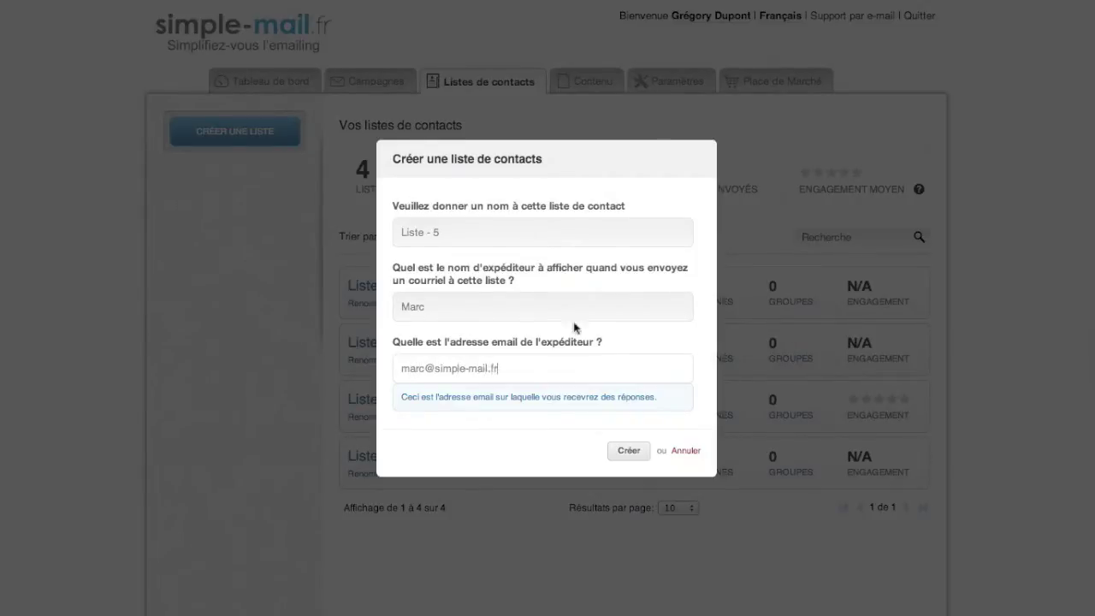
click(632, 456)
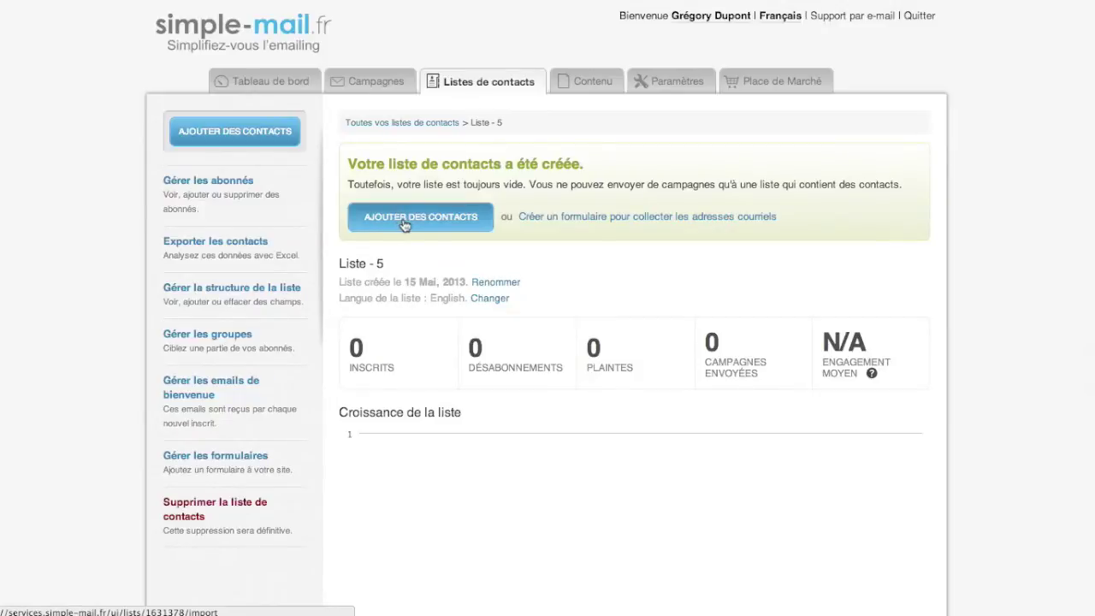
Start adding contacts to Liste - 5, confirming permission to e-mail these subscribers.
click(366, 225)
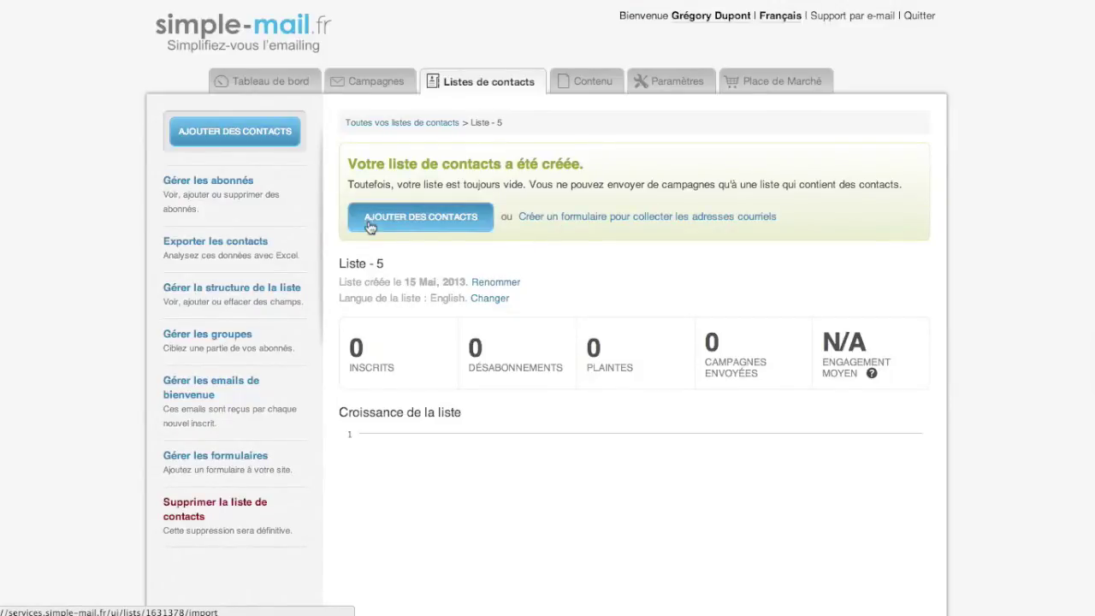
click(450, 229)
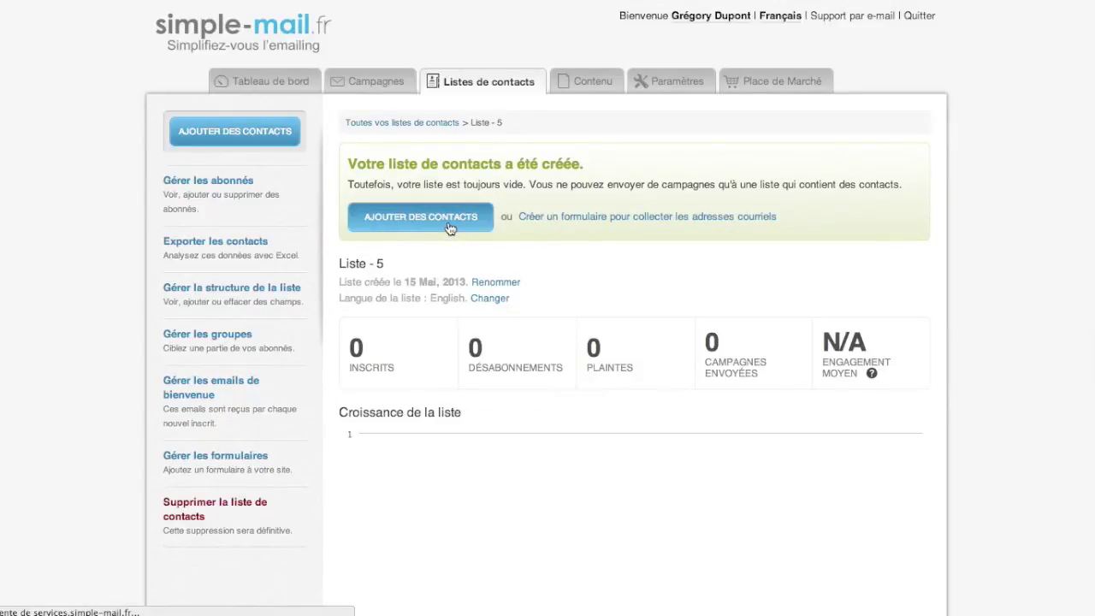
click(647, 360)
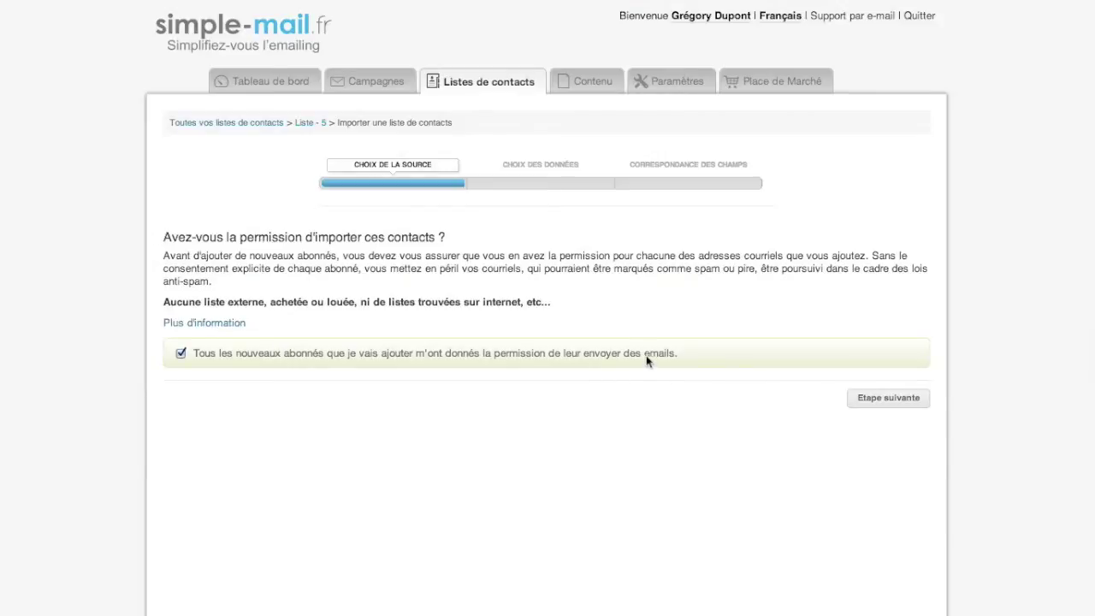
click(870, 397)
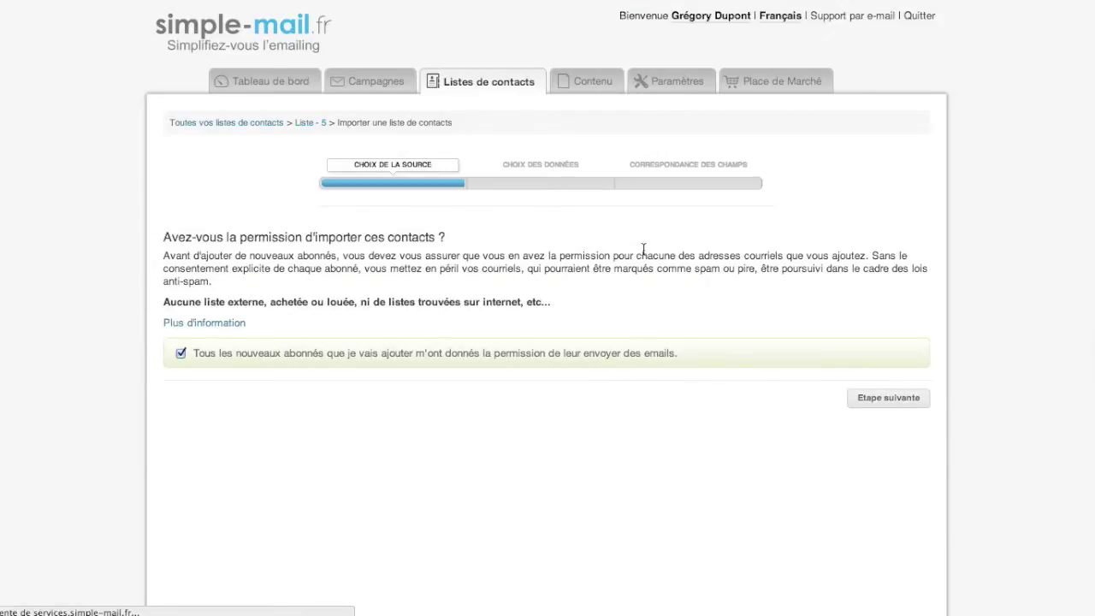
Select base-clients-sexe.csv and upload it for import.
click(421, 378)
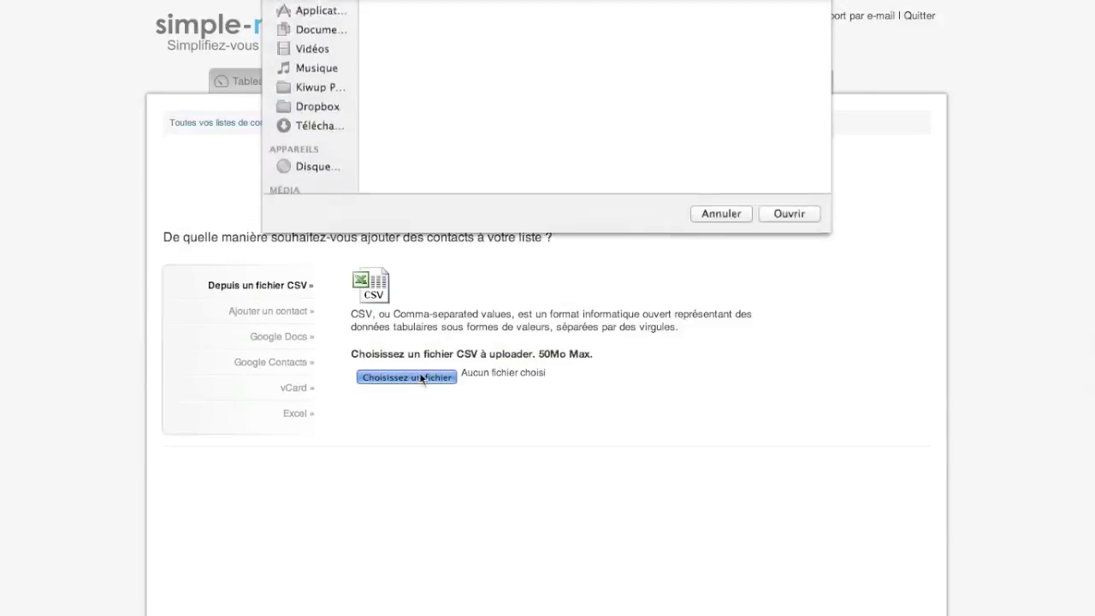
click(413, 61)
click(413, 61)
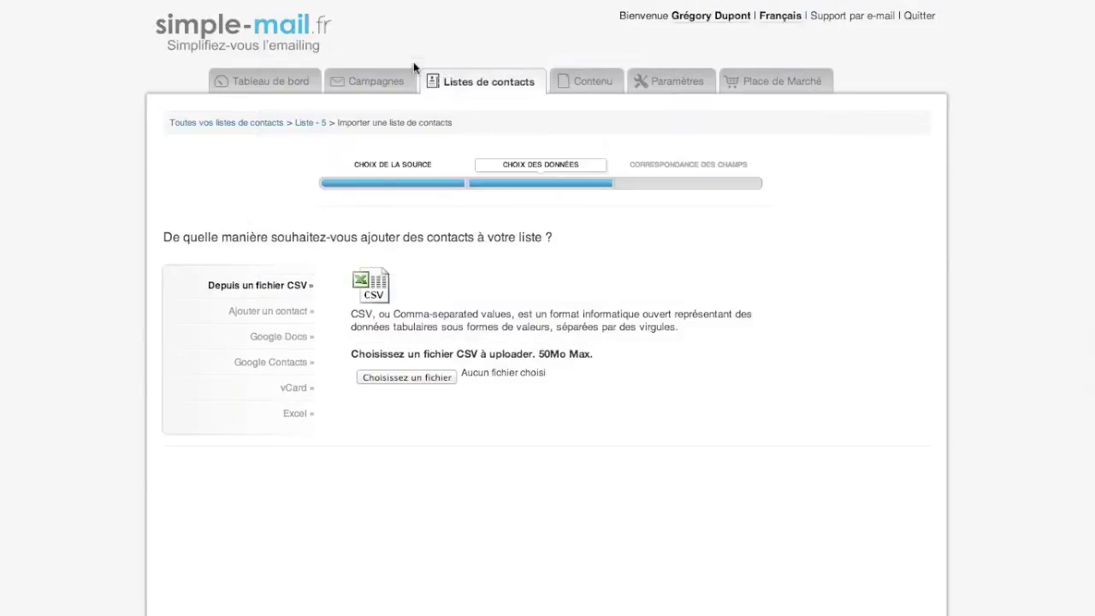
click(908, 470)
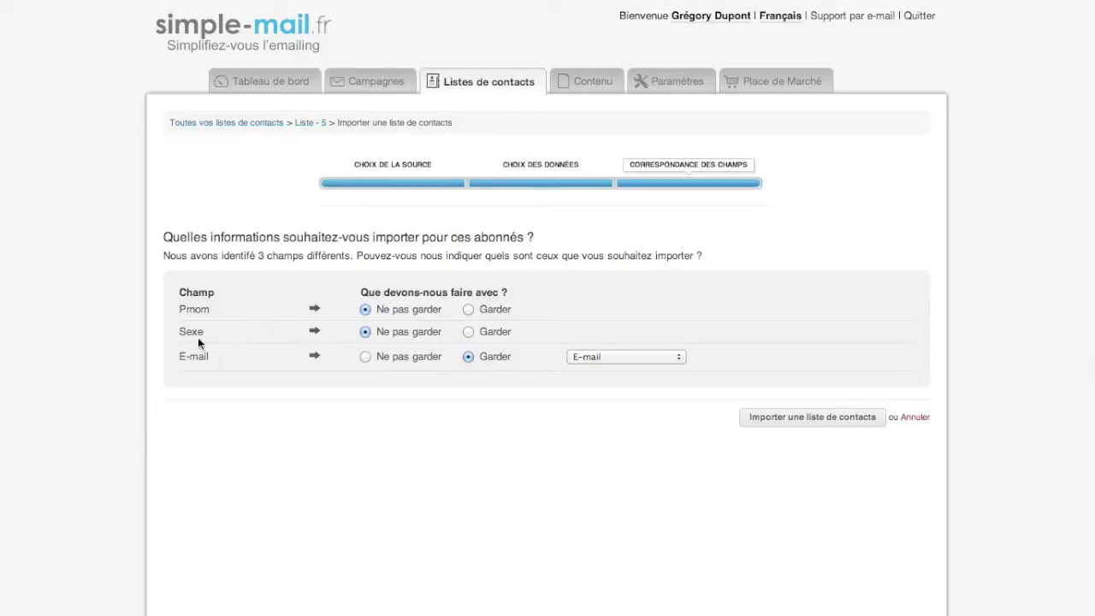
Keep email mapped to E-mail and import the Prénom column as a new field named Prénom.
click(575, 359)
click(578, 358)
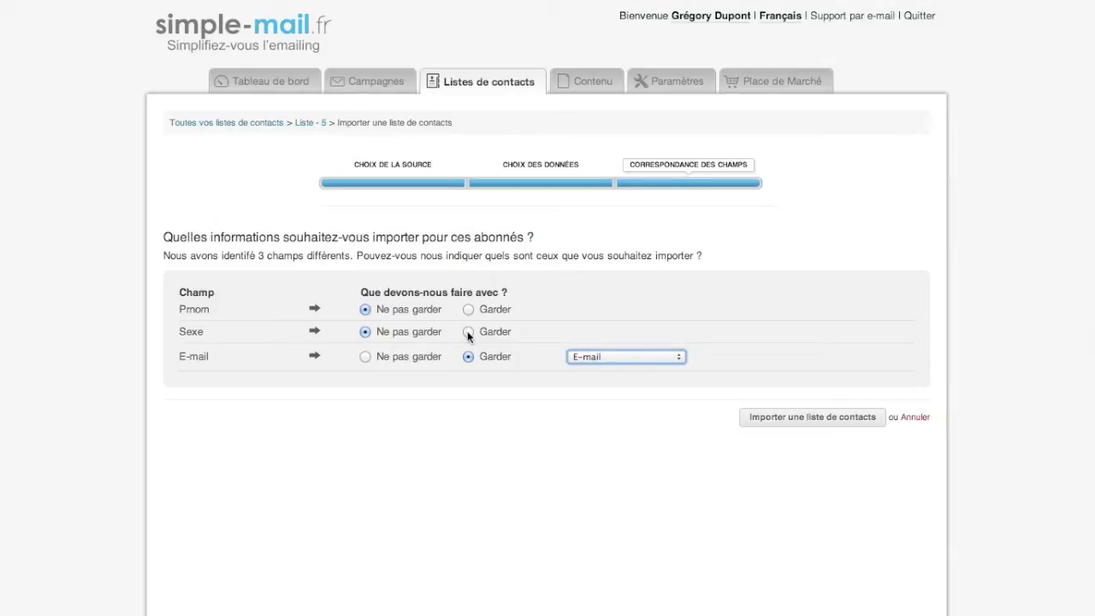
click(467, 309)
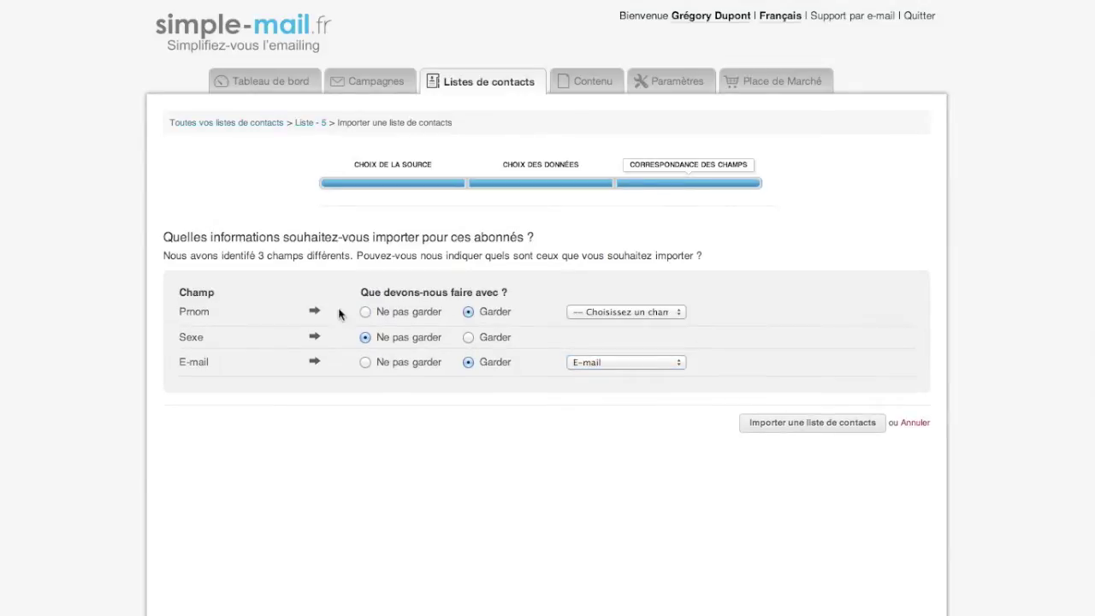
click(616, 312)
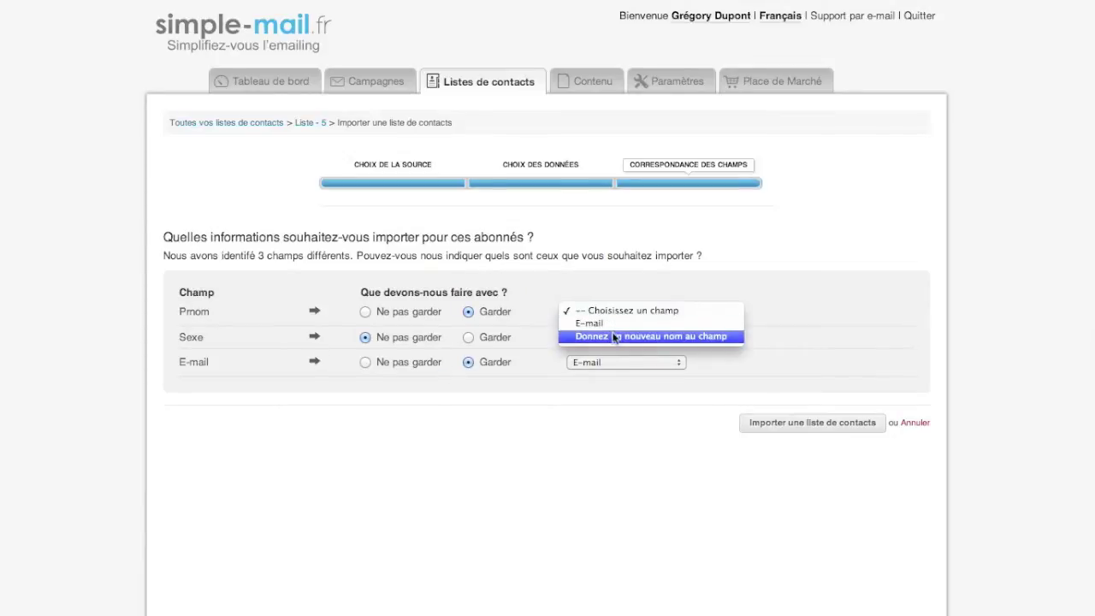
click(613, 337)
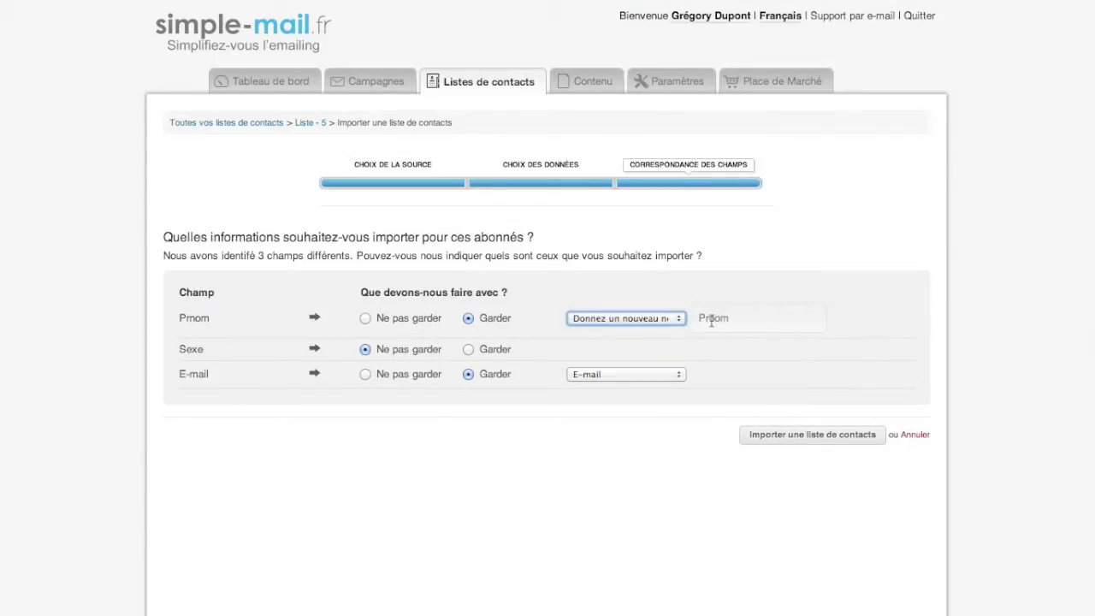
click(709, 318)
text(é)
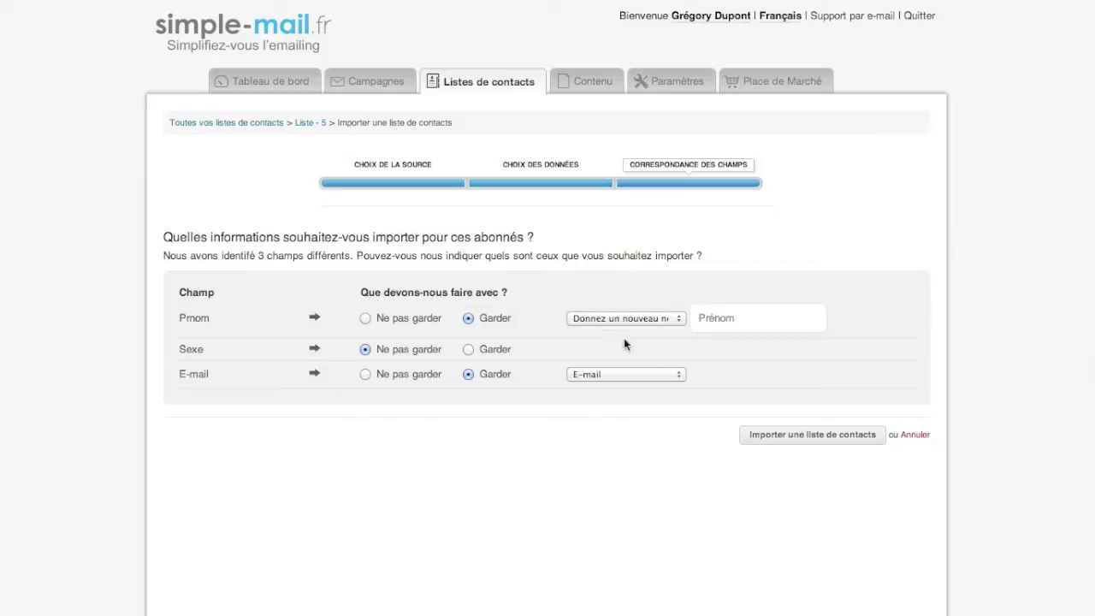
Keep Sexe as its own new field and run the import of the contacts.
click(468, 349)
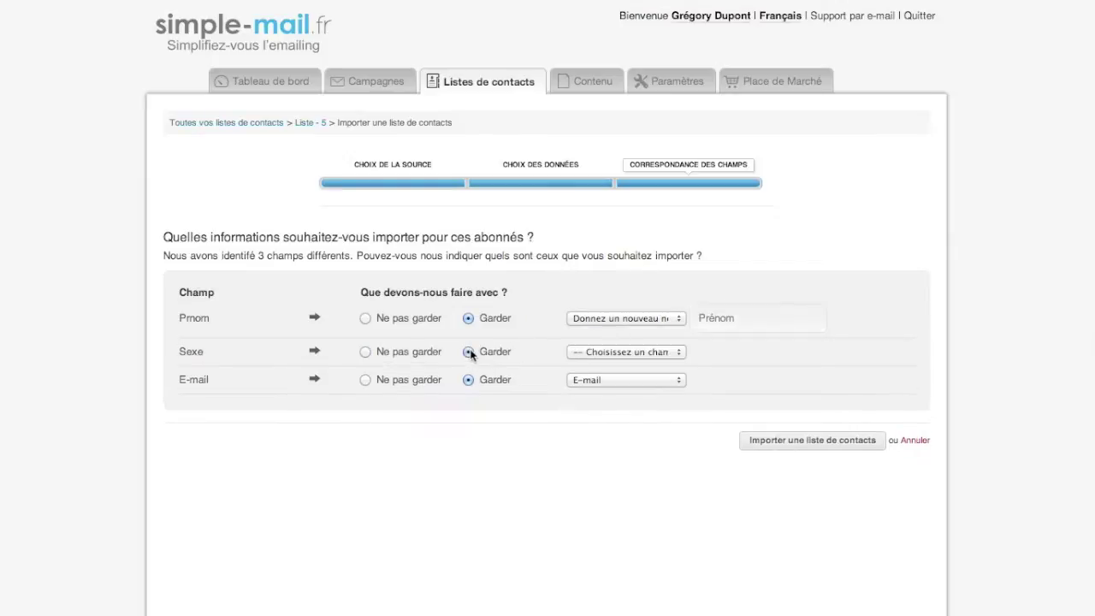
click(596, 351)
click(597, 375)
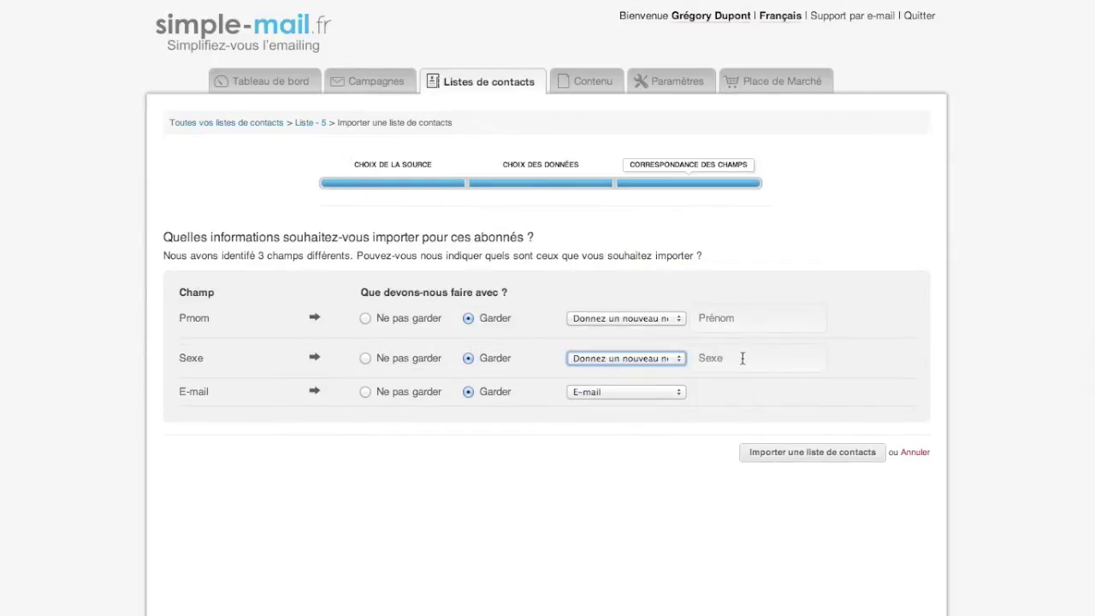
click(796, 458)
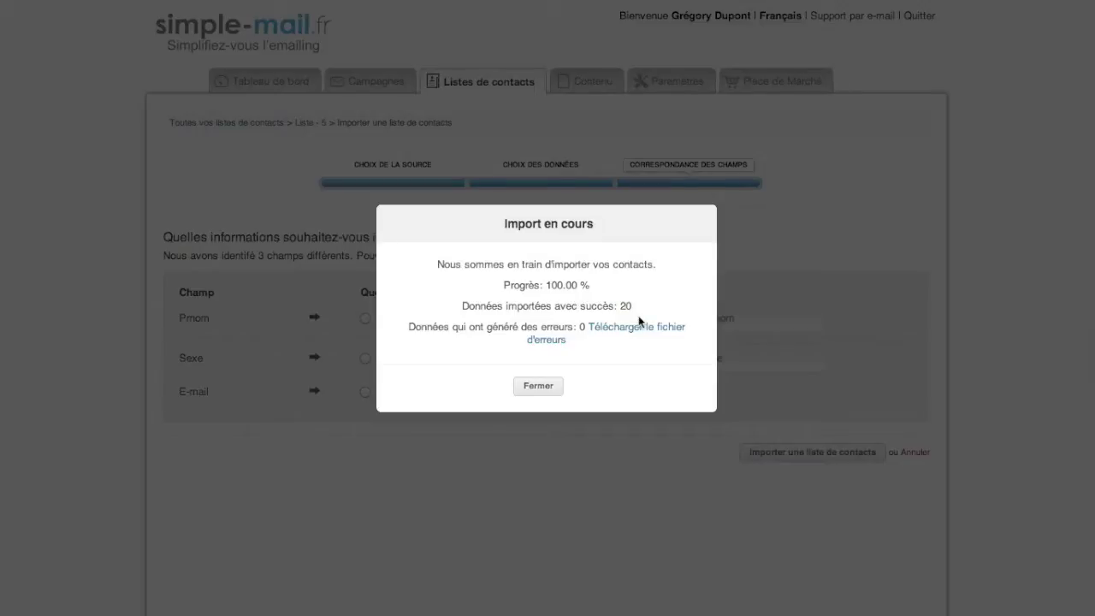
Dismiss the import summary, view Liste - 5's 20 subscribers, then return to the lists overview.
click(536, 391)
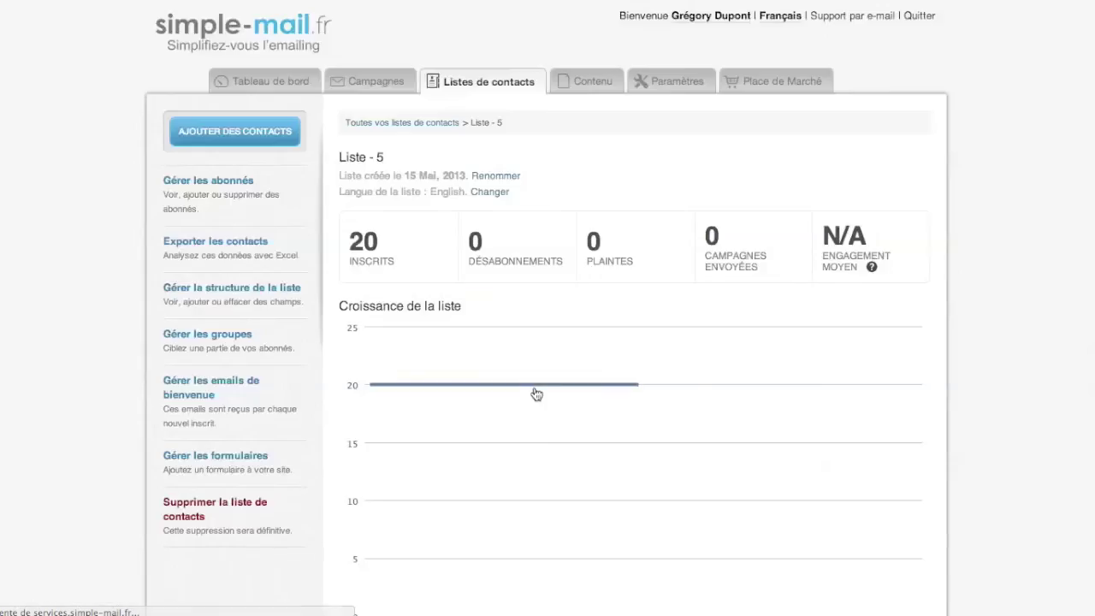
click(227, 200)
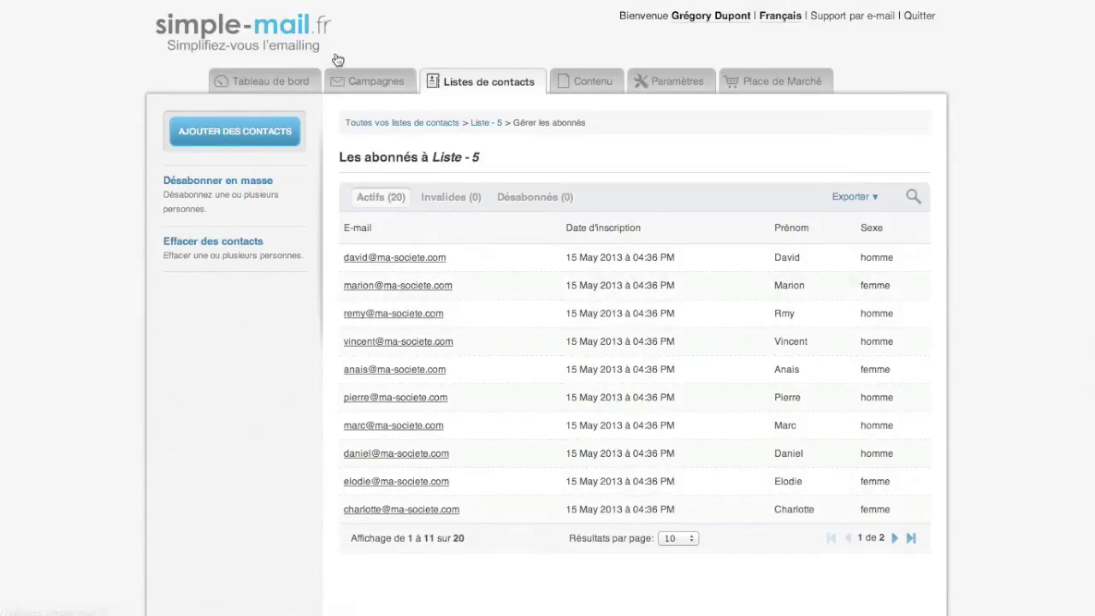
click(478, 83)
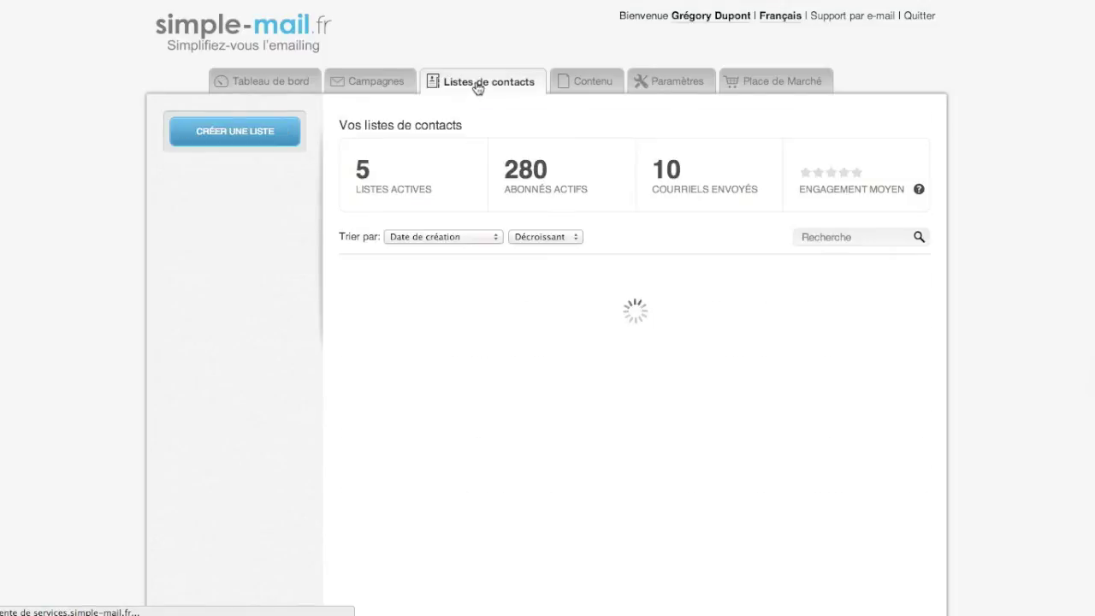
Open Liste - 5's group management and bring up an empty Ajout d'un nouveau groupe form.
click(396, 286)
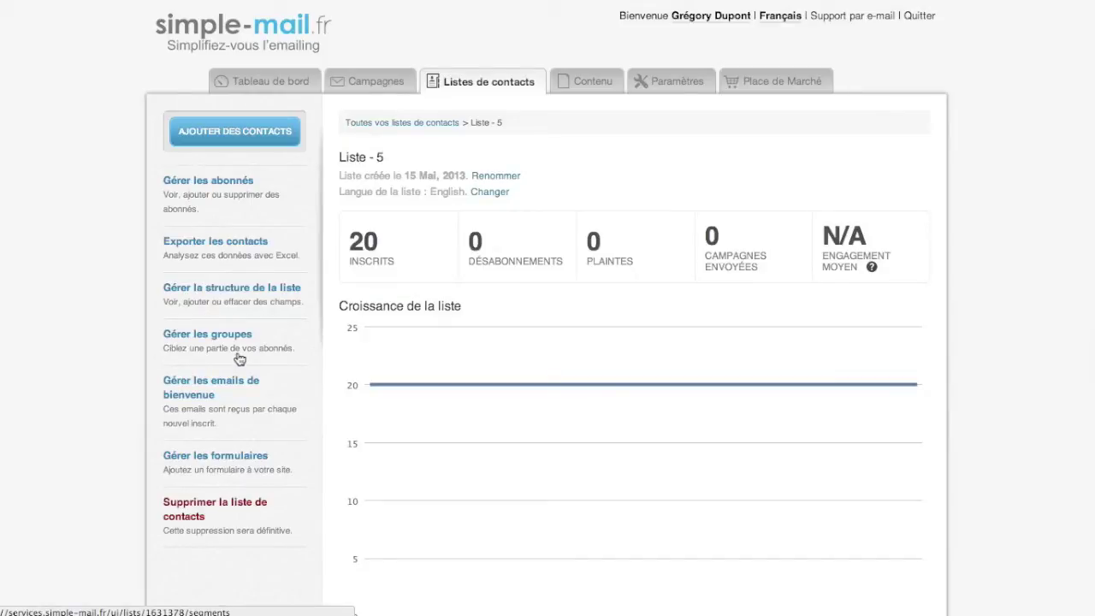
click(243, 355)
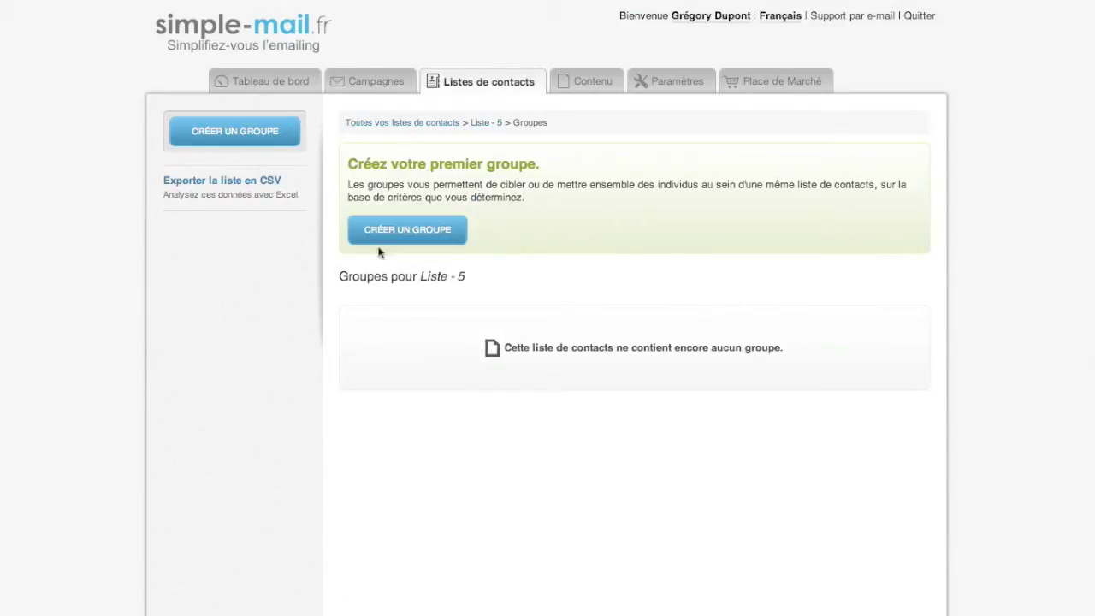
click(406, 243)
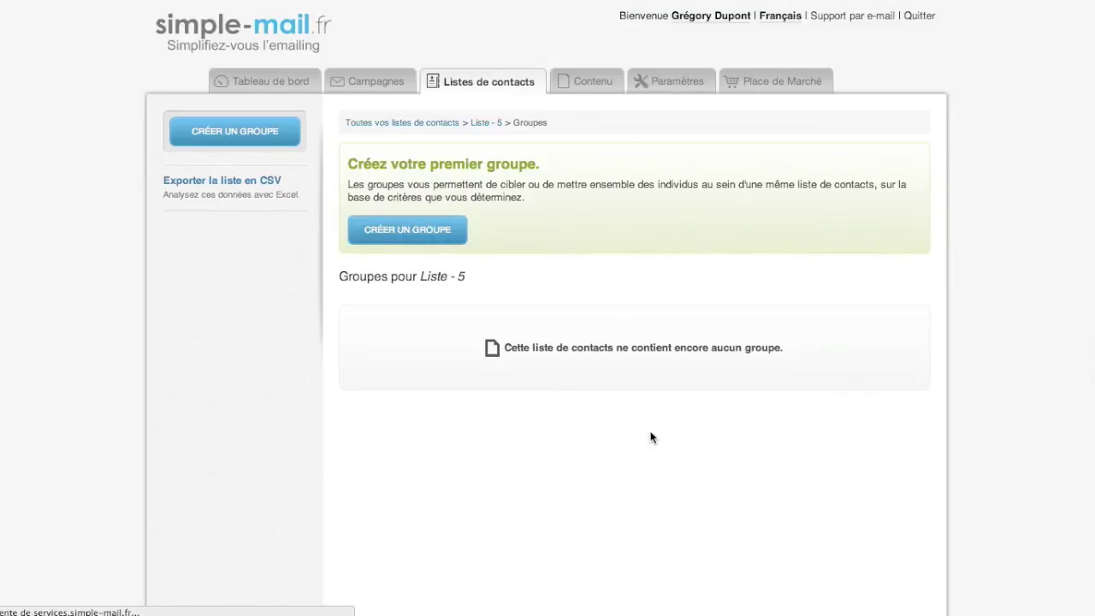
click(313, 226)
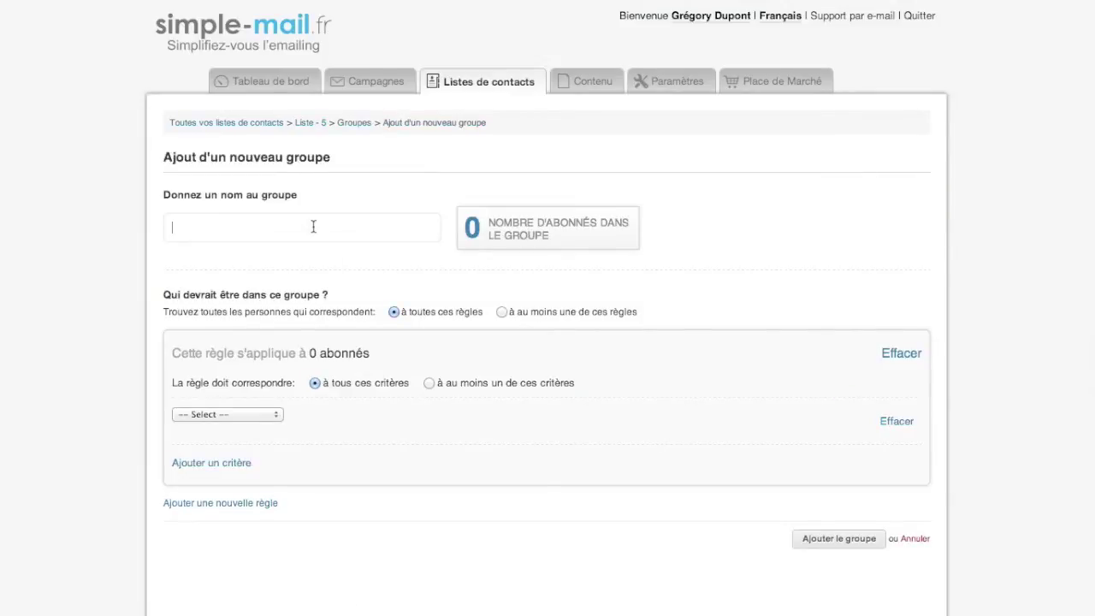
Name the group Homme with rule Sexe Contient 'homme', refresh to 13 subscribers, and save it.
text(Homme)
click(261, 414)
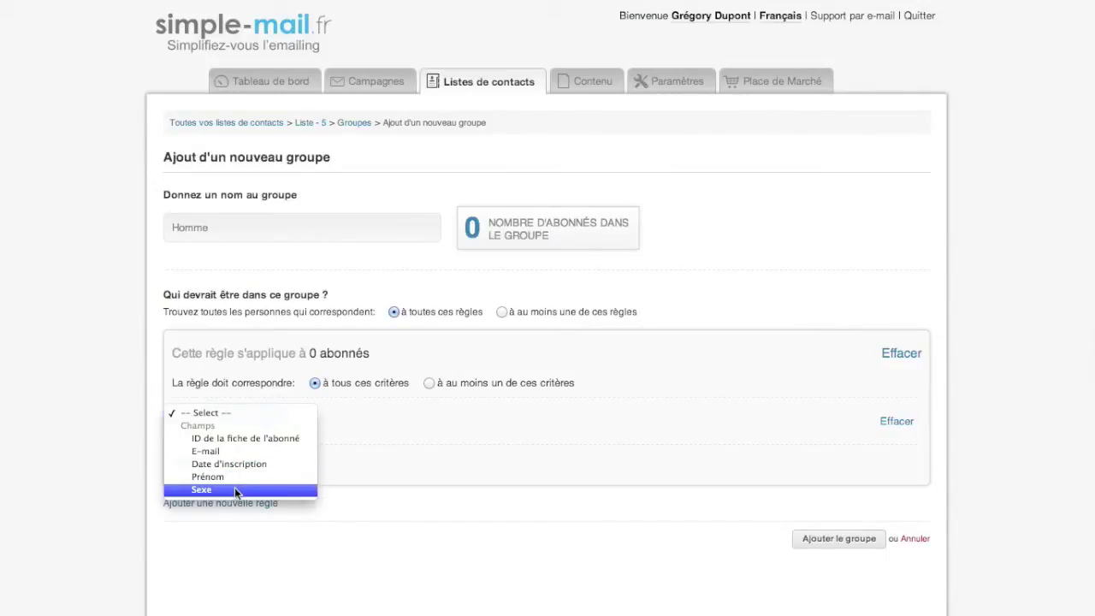
click(343, 418)
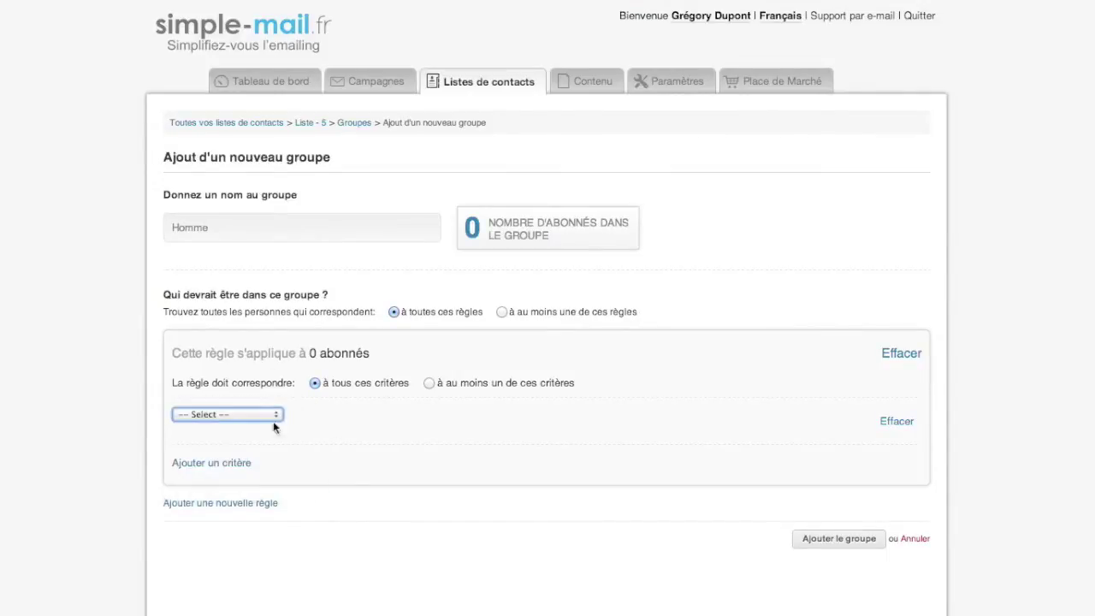
click(218, 415)
click(212, 494)
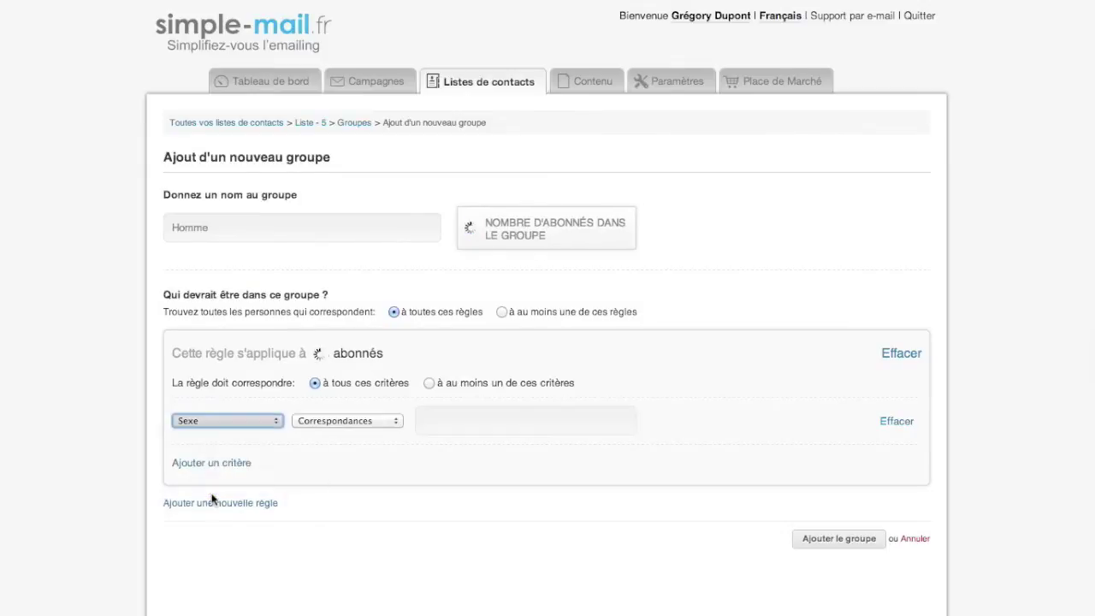
click(376, 421)
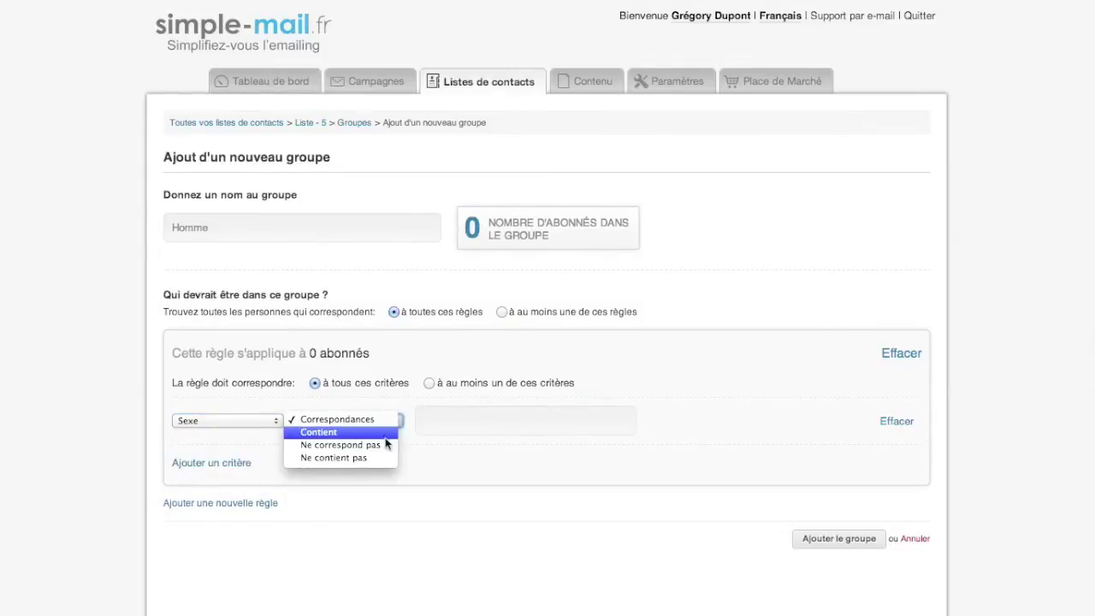
click(386, 433)
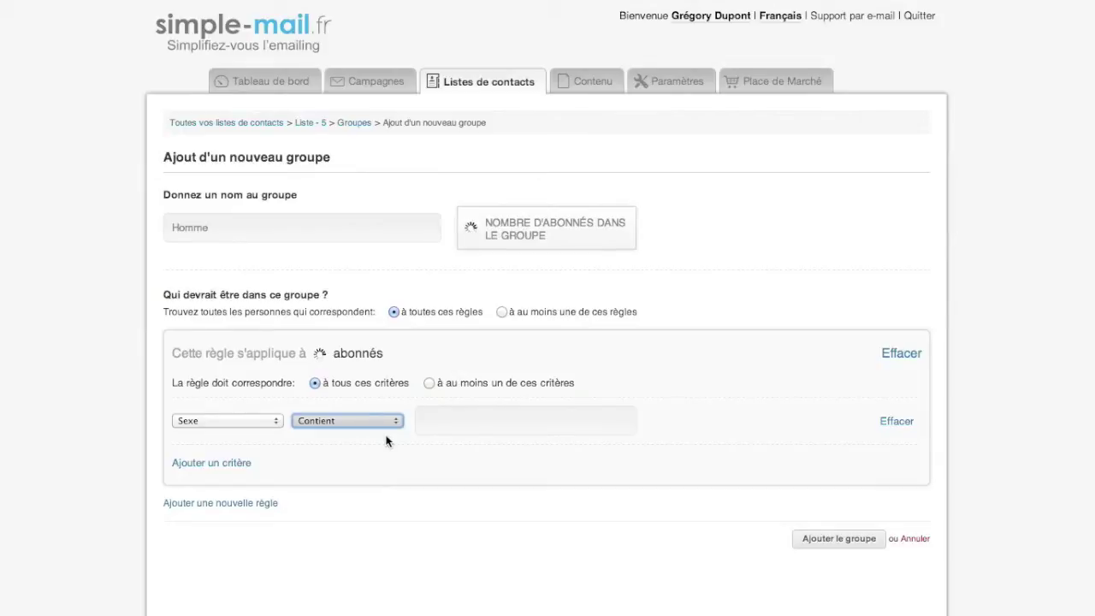
click(445, 419)
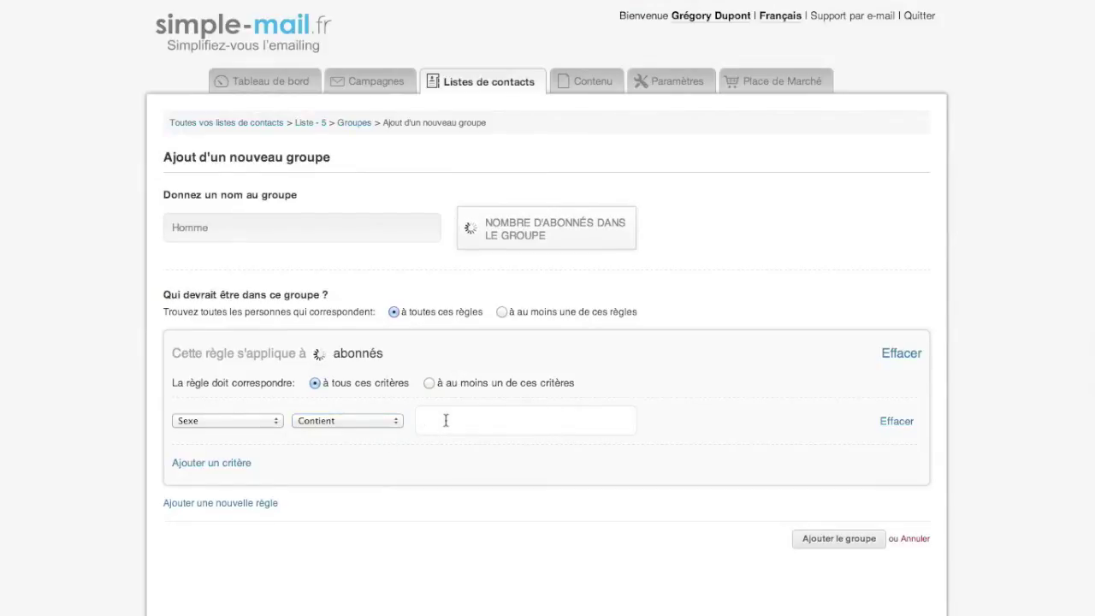
text(homme)
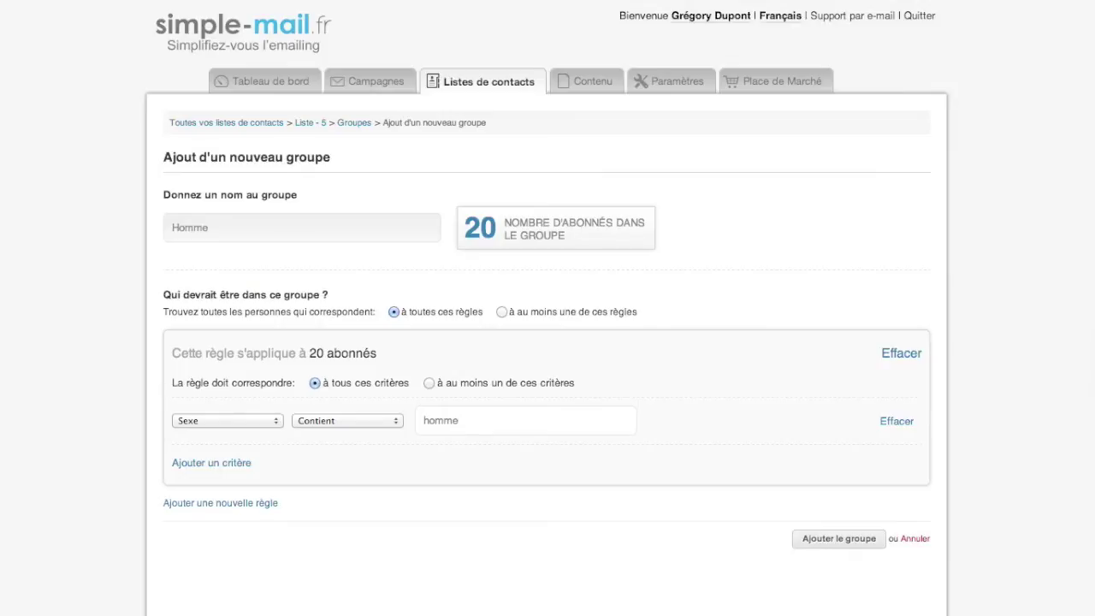
click(462, 454)
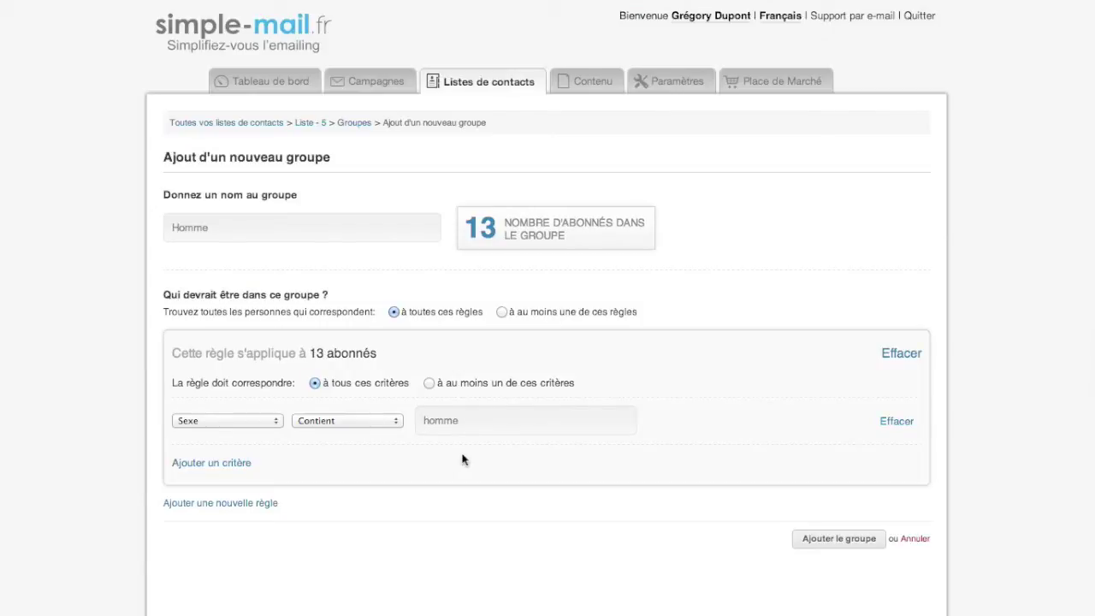
click(868, 542)
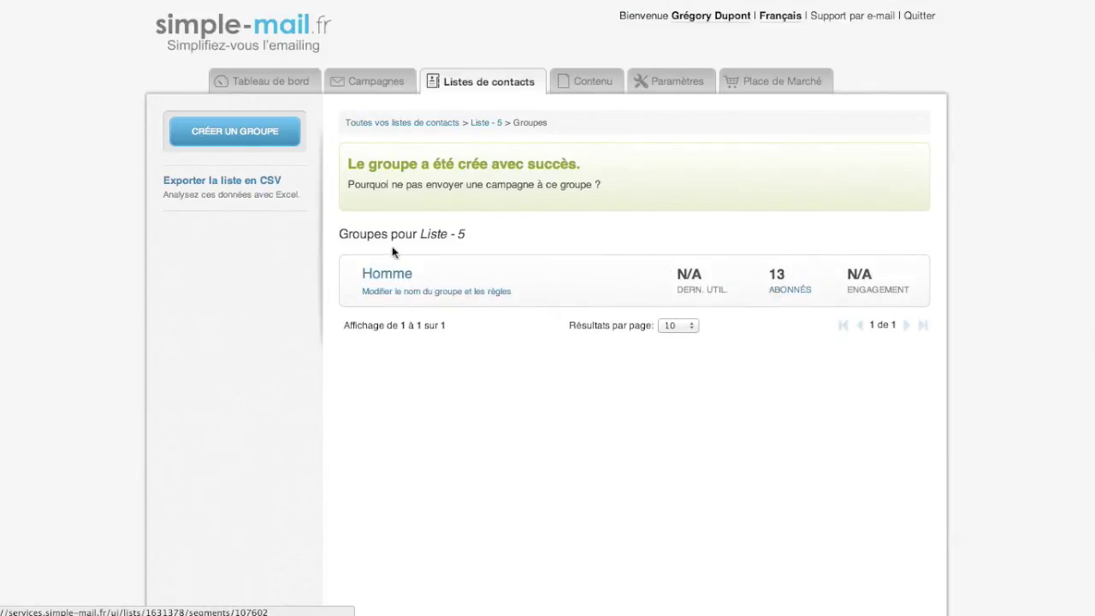
Browse both pages of the Homme group's 13 subscribers, then return to Liste - 5's groups.
click(392, 283)
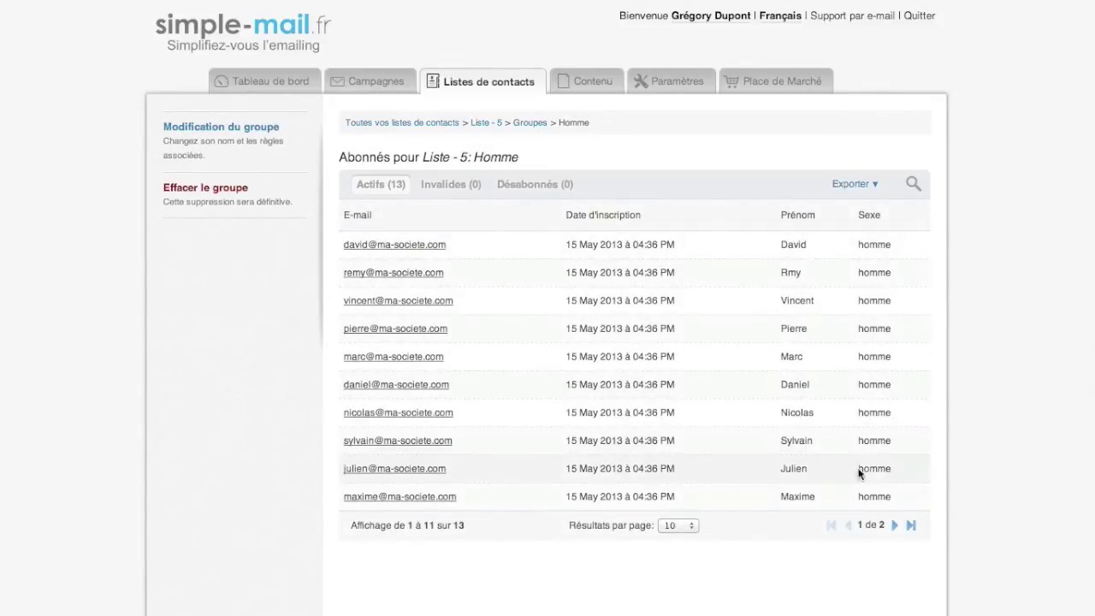
click(892, 527)
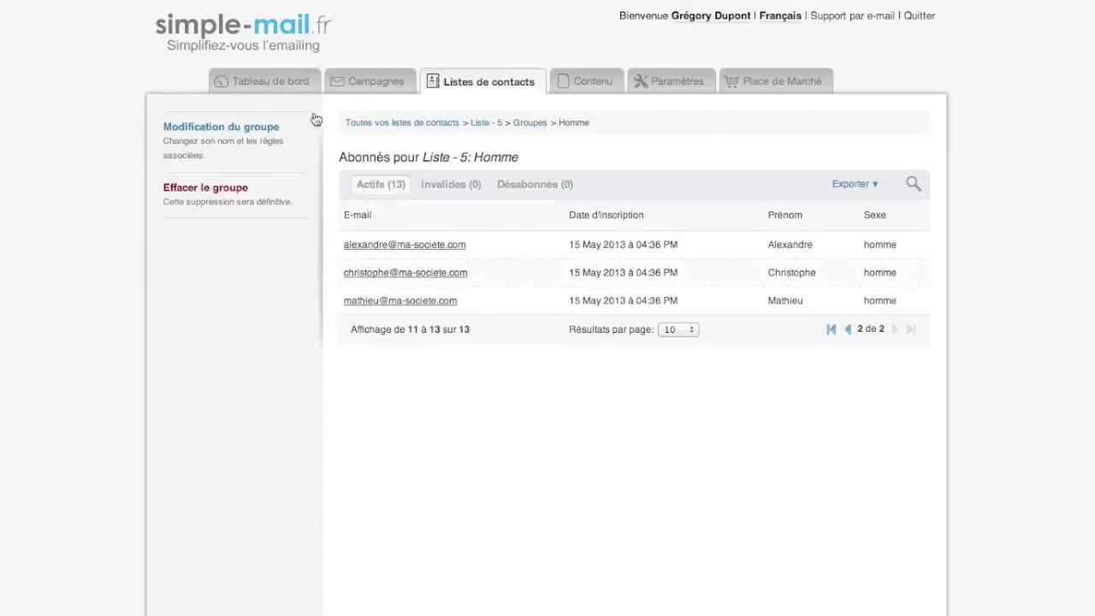
click(520, 125)
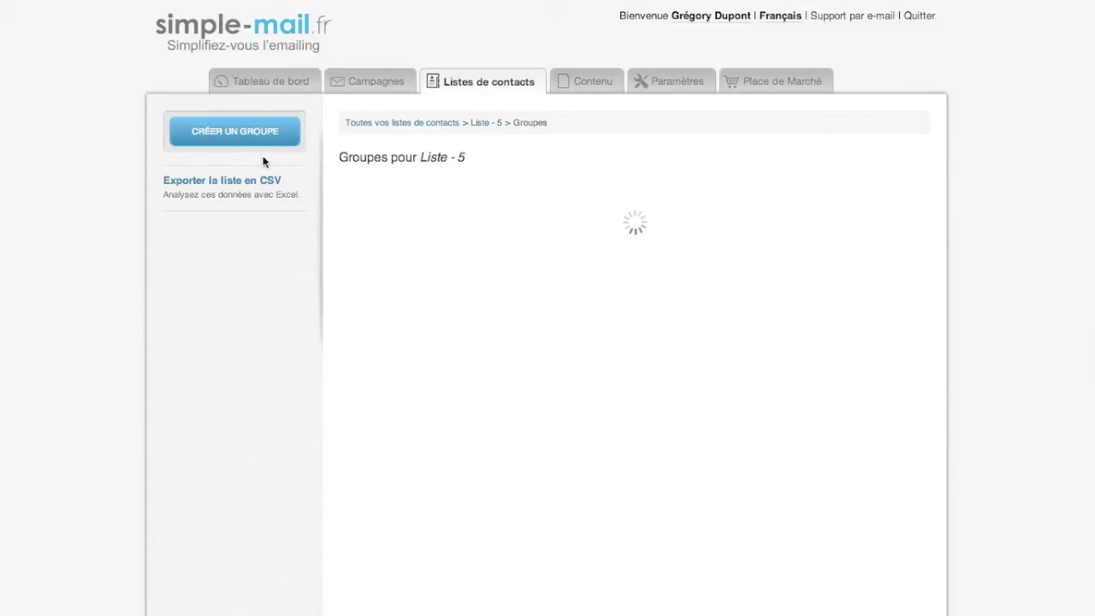
Start a second group named Femme whose rule uses the Sexe field with Contient.
click(233, 135)
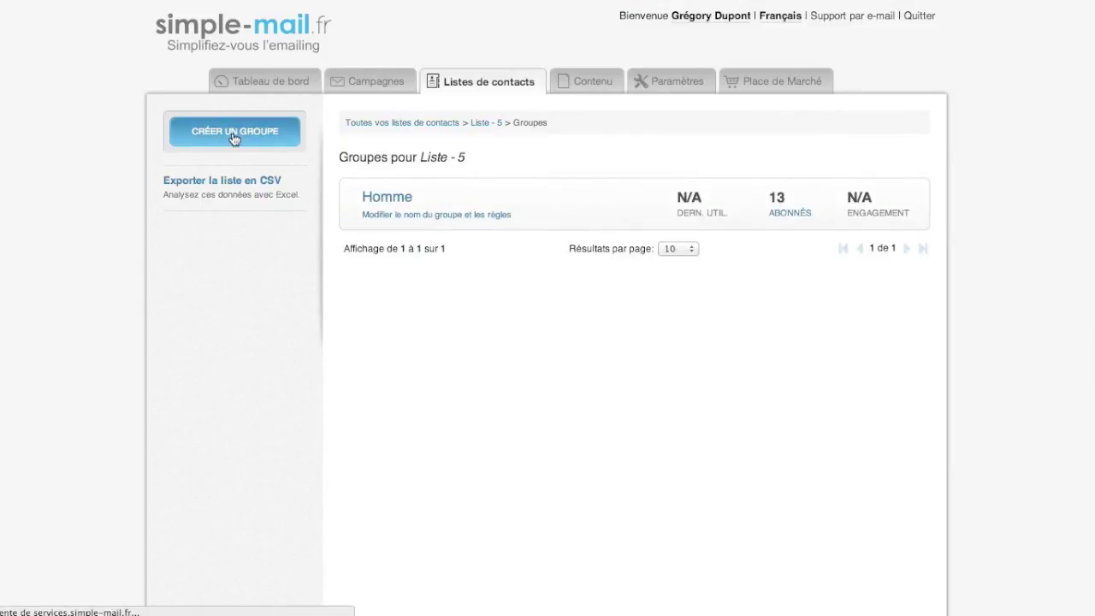
click(313, 222)
text(Femme)
click(279, 415)
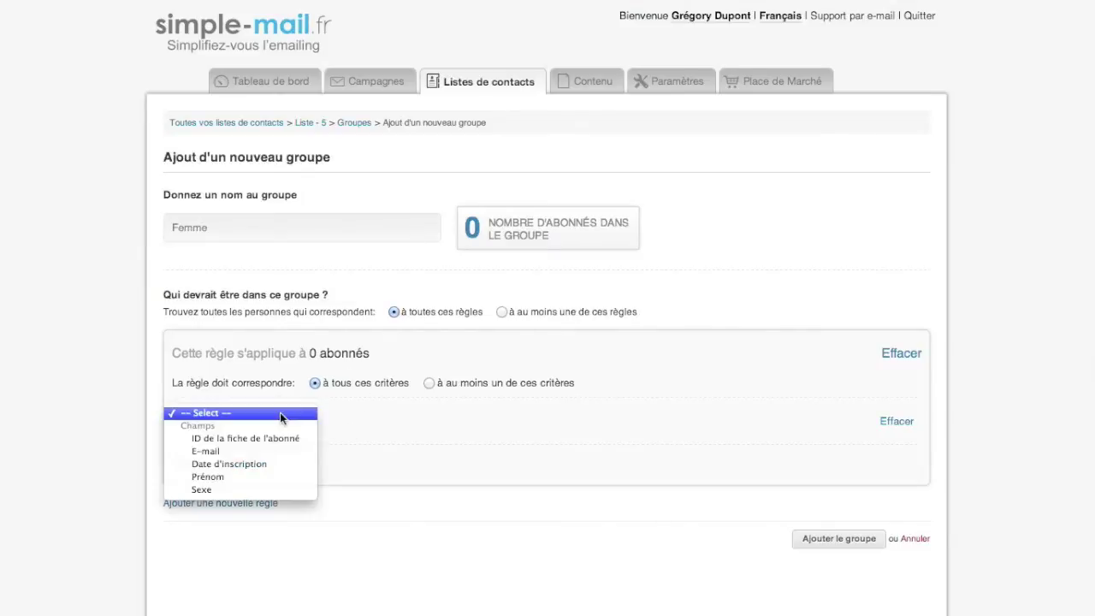
click(259, 486)
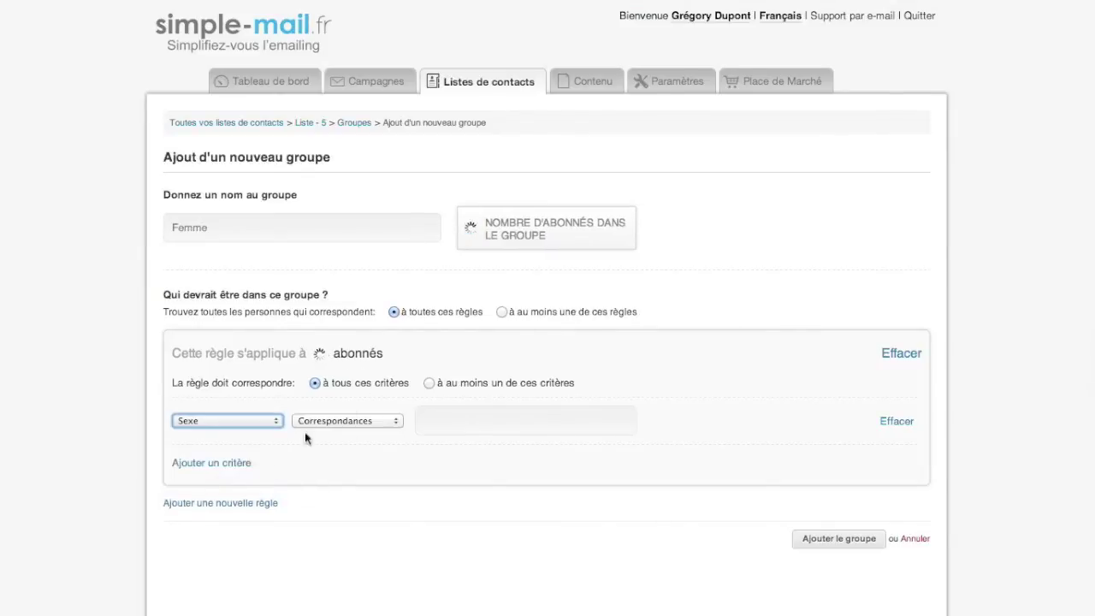
click(399, 425)
click(393, 434)
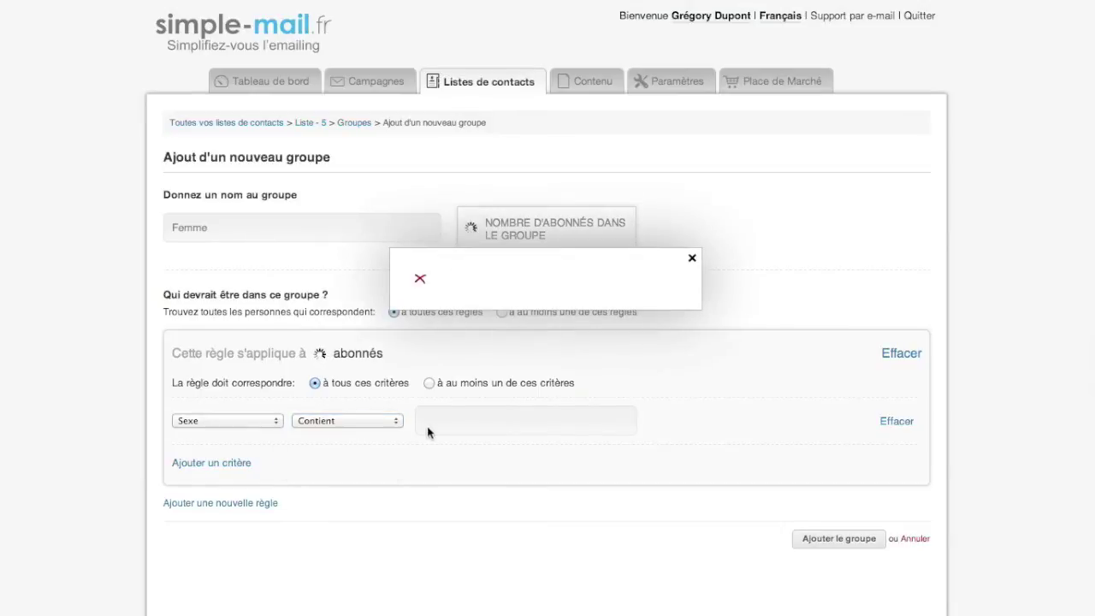
click(692, 258)
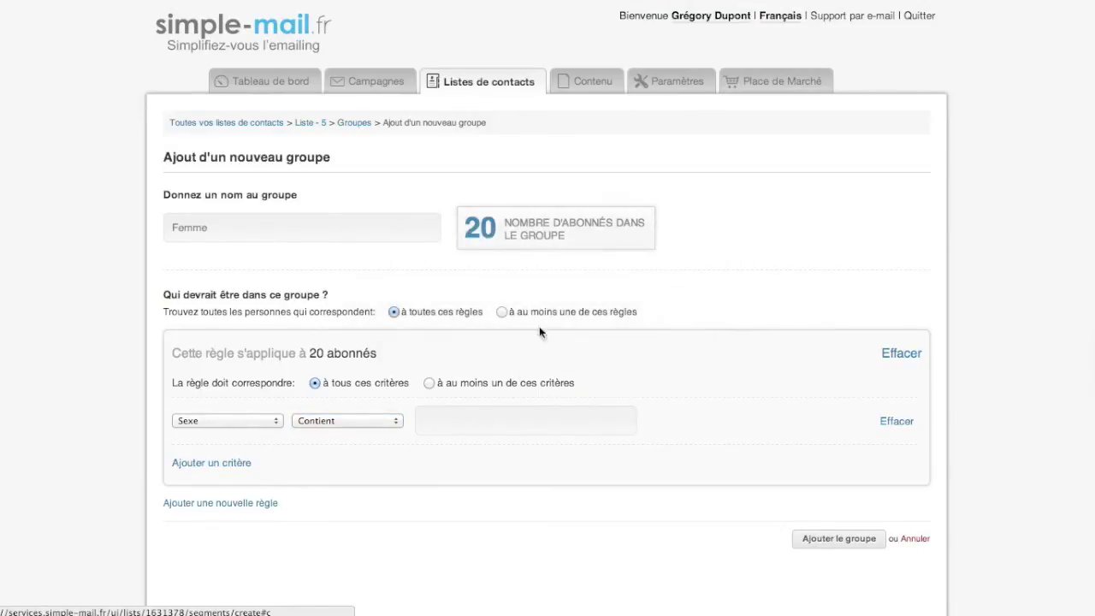
Match Sexe values containing 'femm', recount to 7 subscribers, and save the Femme group.
click(425, 432)
text(femme)
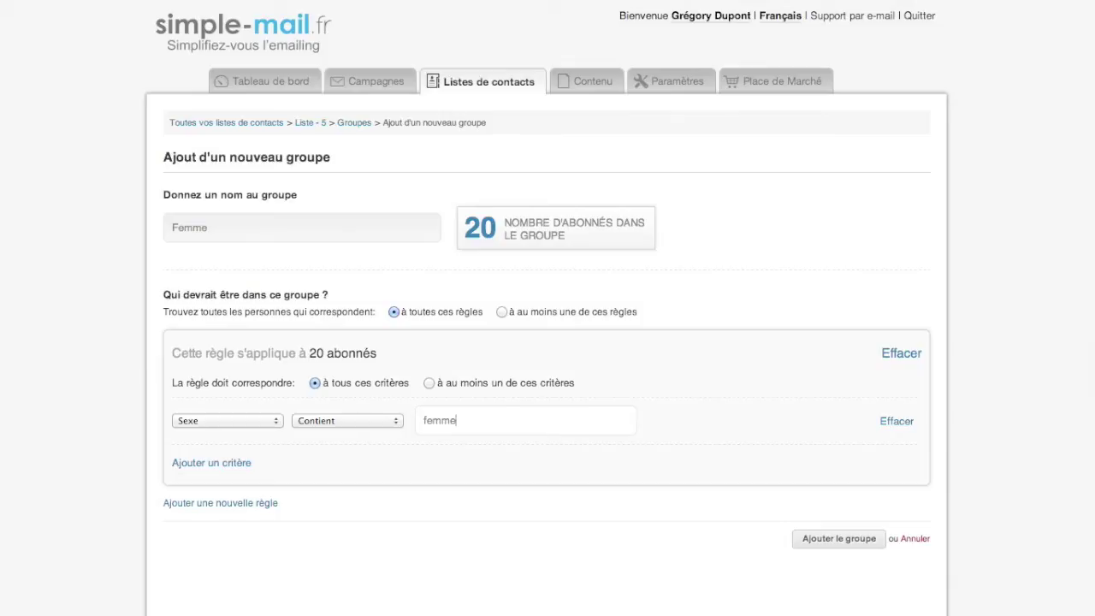
click(566, 473)
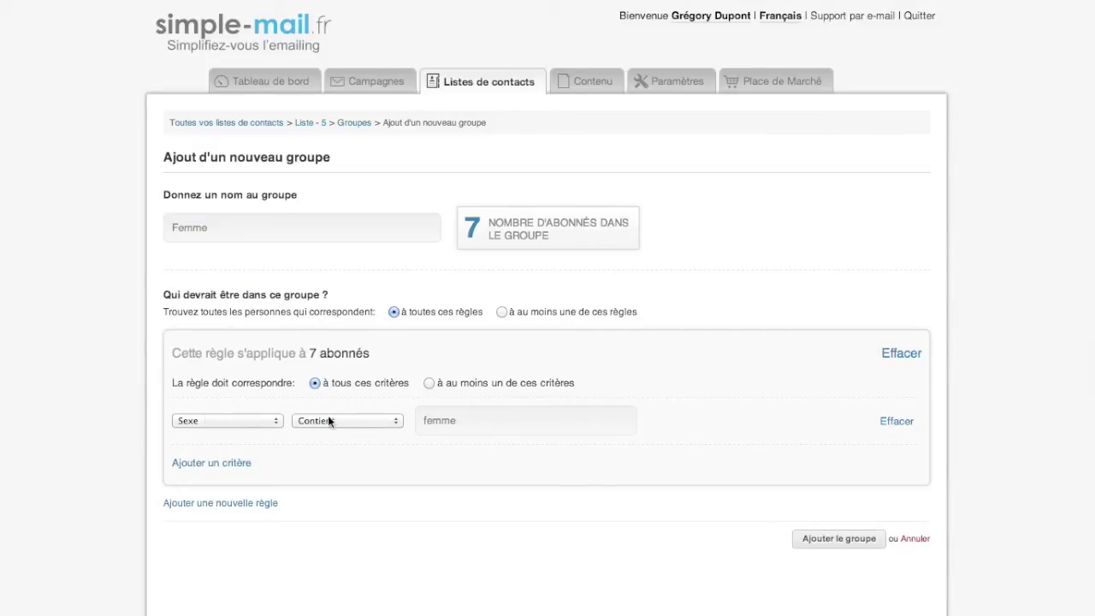
click(813, 539)
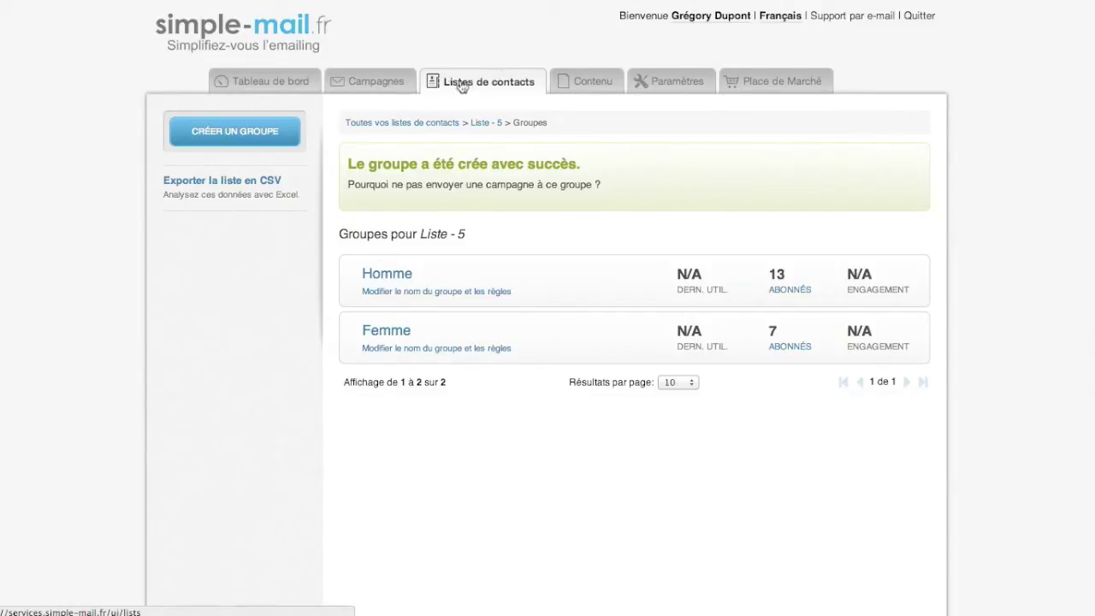
Go back via Liste - 5 to the Campagnes page listing Campagne 3, Campagne 2 and the archived test.
click(474, 125)
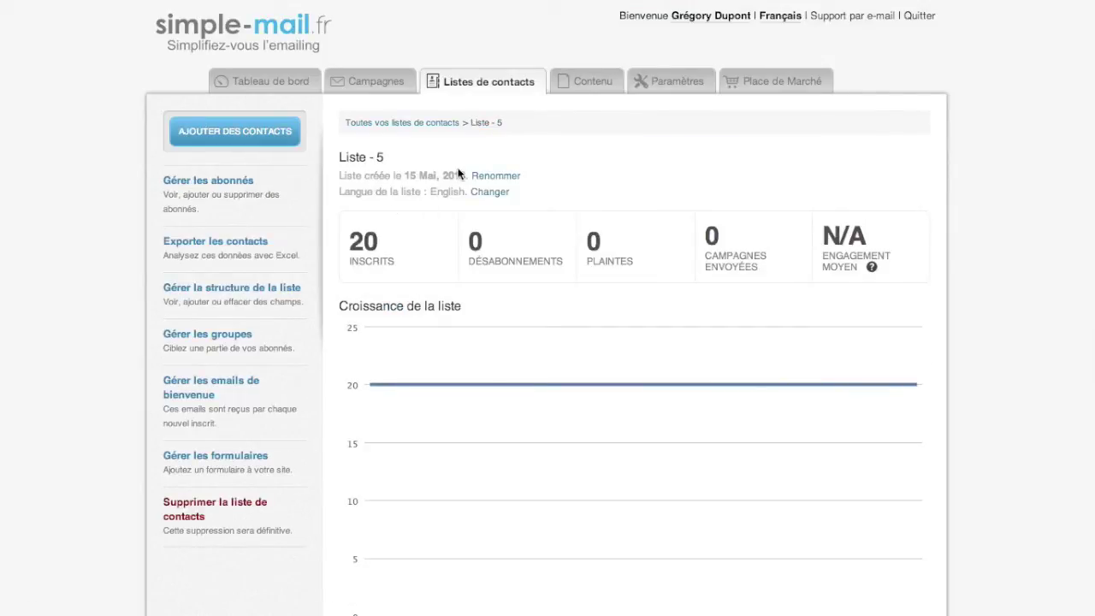
click(390, 82)
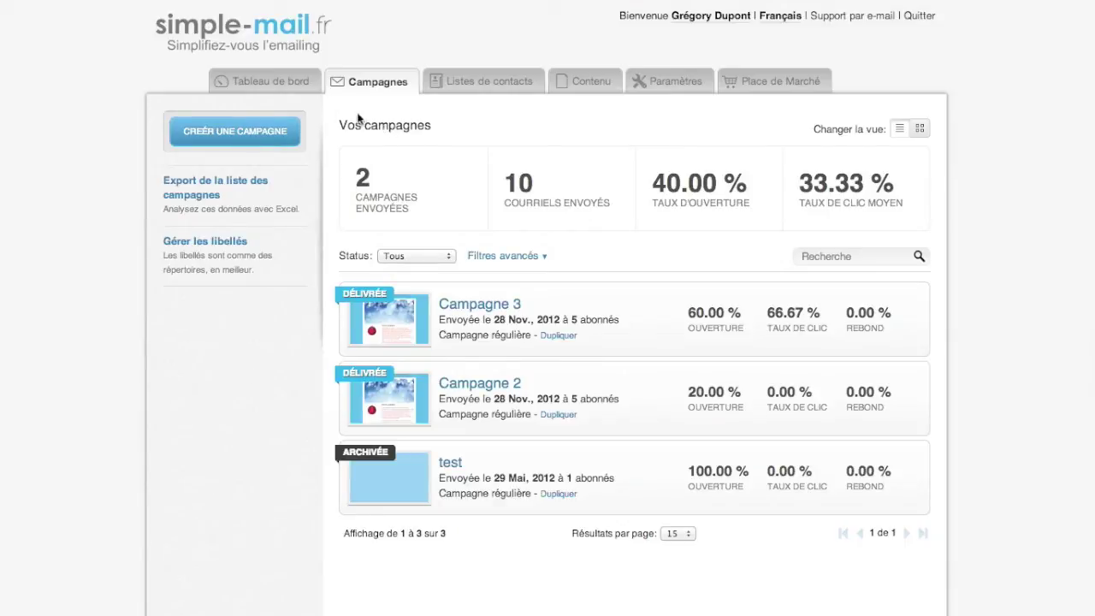
Create a new regular campaign named 'Campagne - 6'.
click(272, 133)
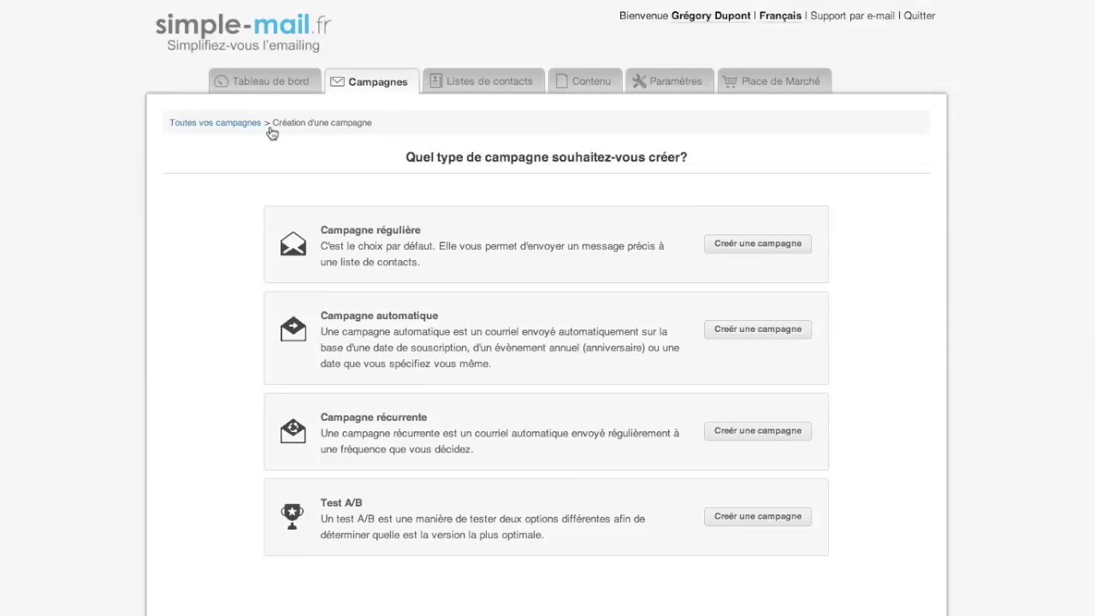
click(741, 243)
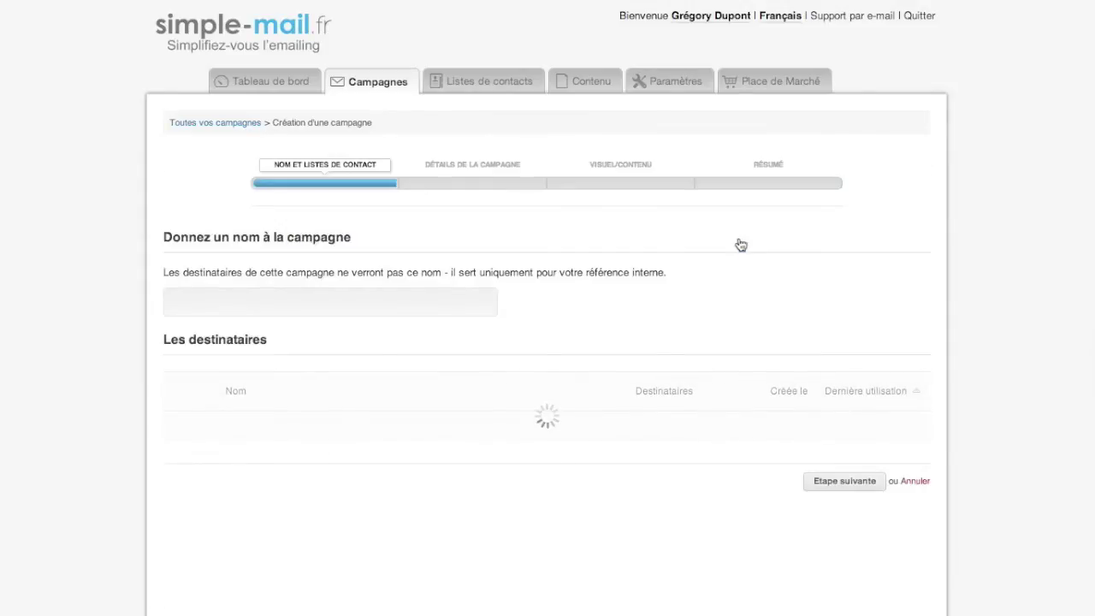
click(431, 304)
text(Ca)
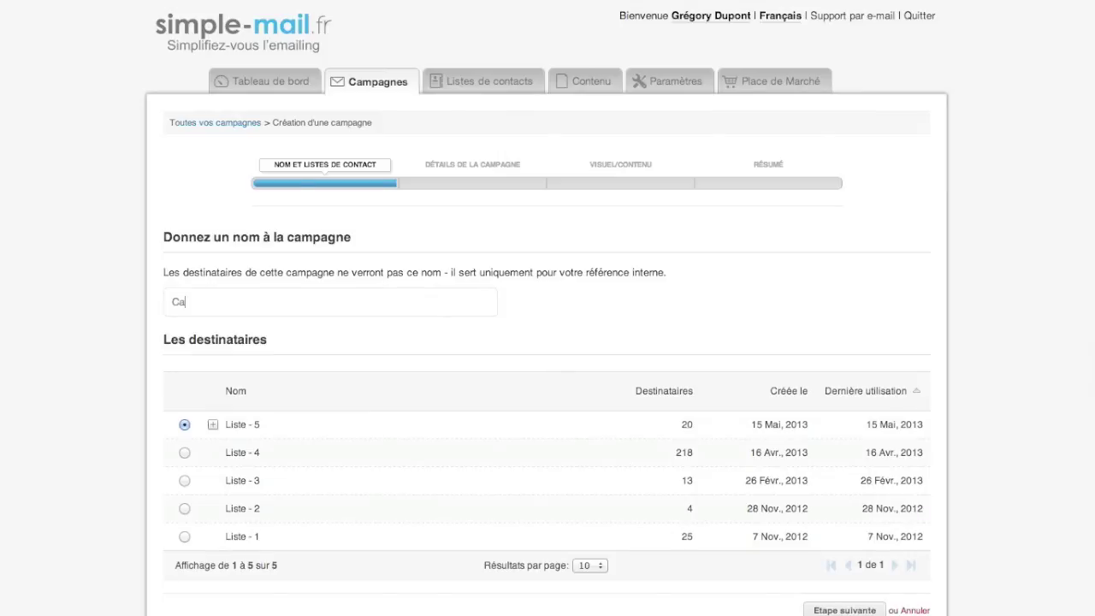
text(mpagne - 6)
Target only Liste - 5's Homme group and continue to the campaign details step.
scroll(691, 342, down, 1)
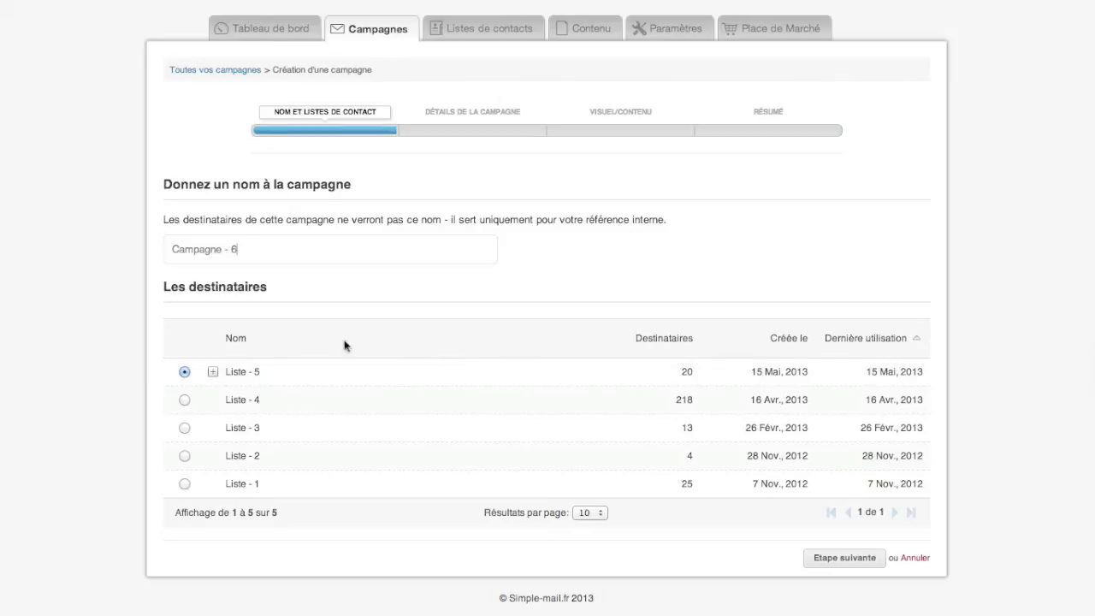
click(213, 373)
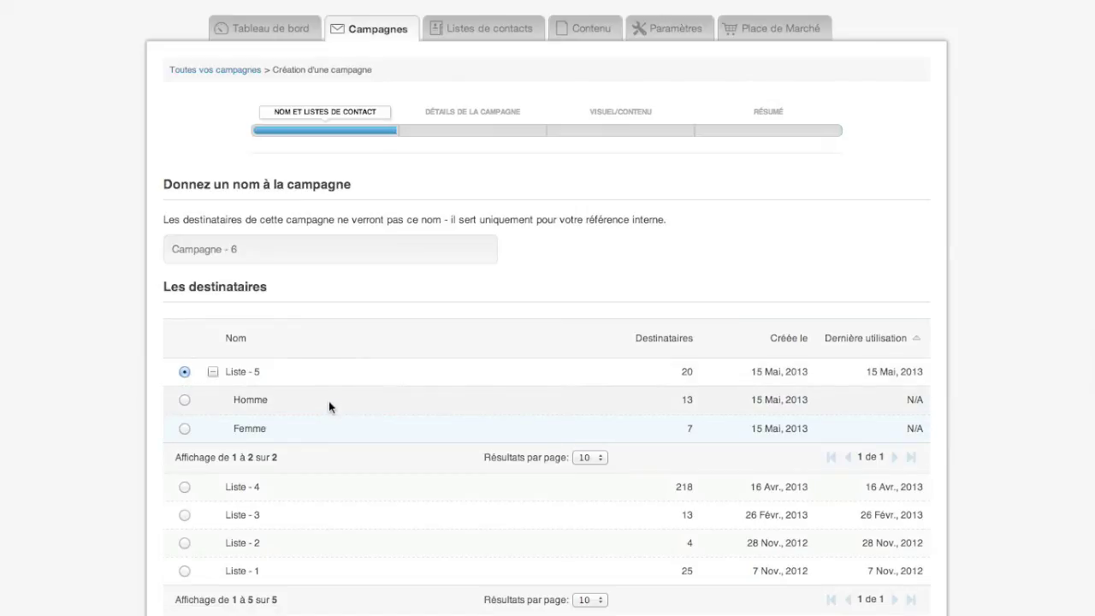
click(185, 400)
scroll(715, 391, down, 2)
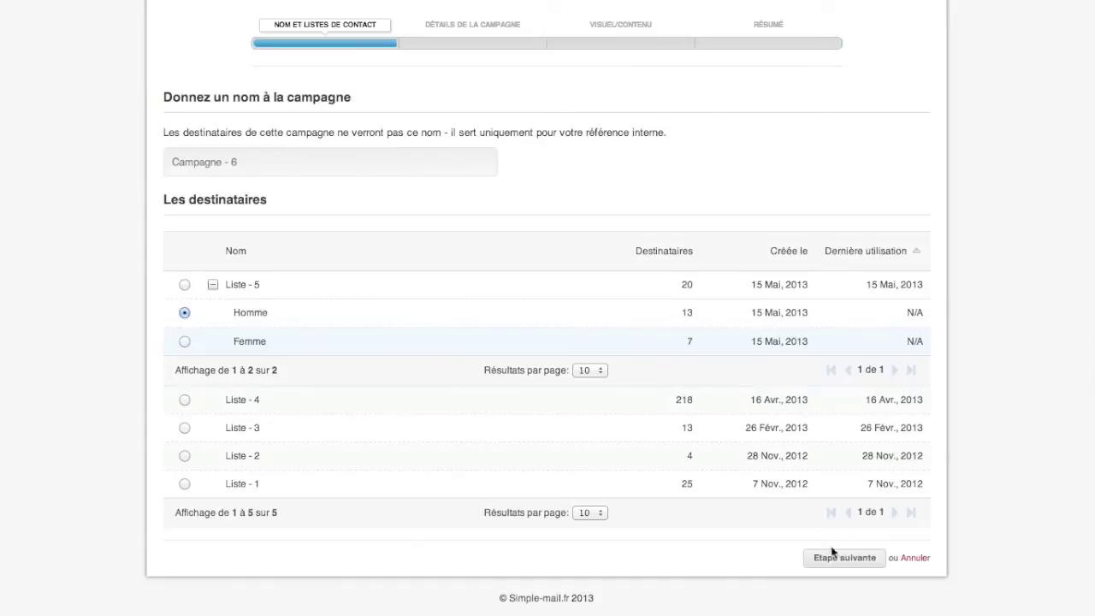
click(832, 557)
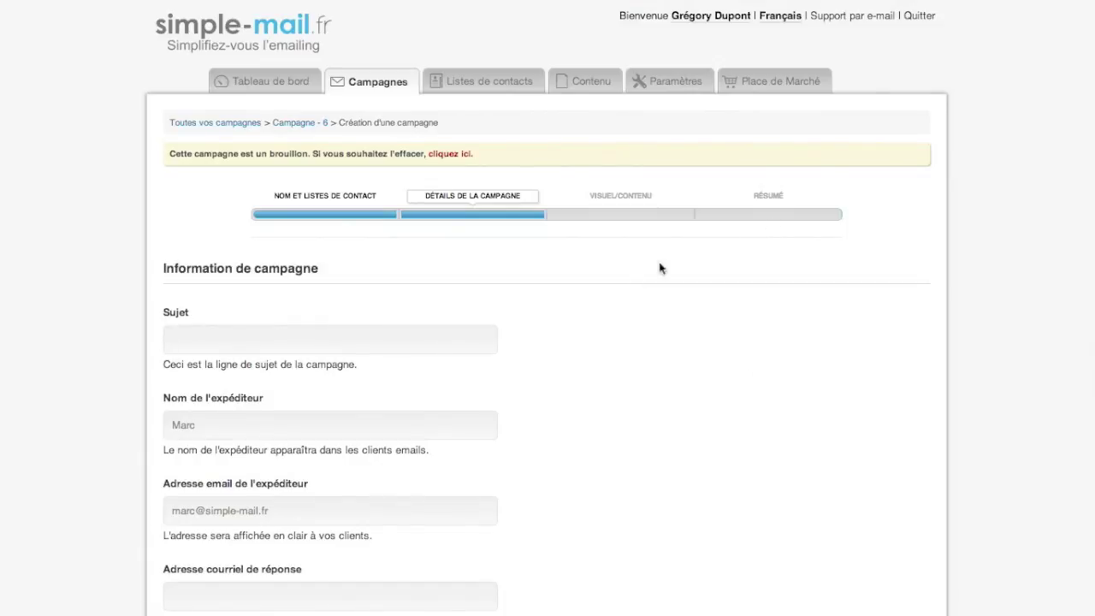
Skim the details form, then return to the Campagnes list showing Campagne - 6 as a draft.
scroll(631, 272, down, 5)
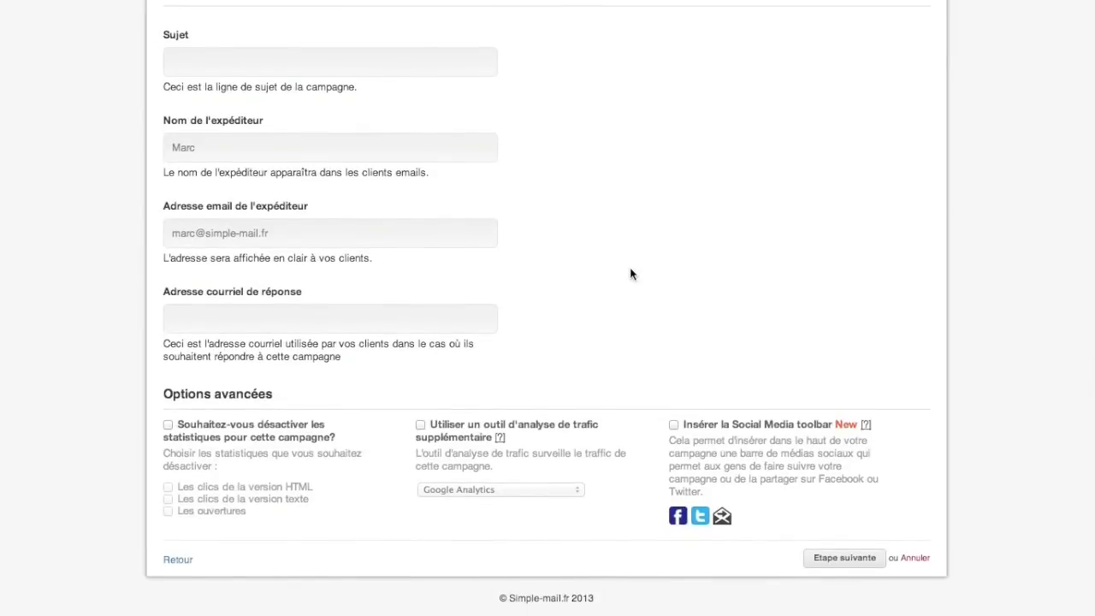
scroll(630, 274, up, 5)
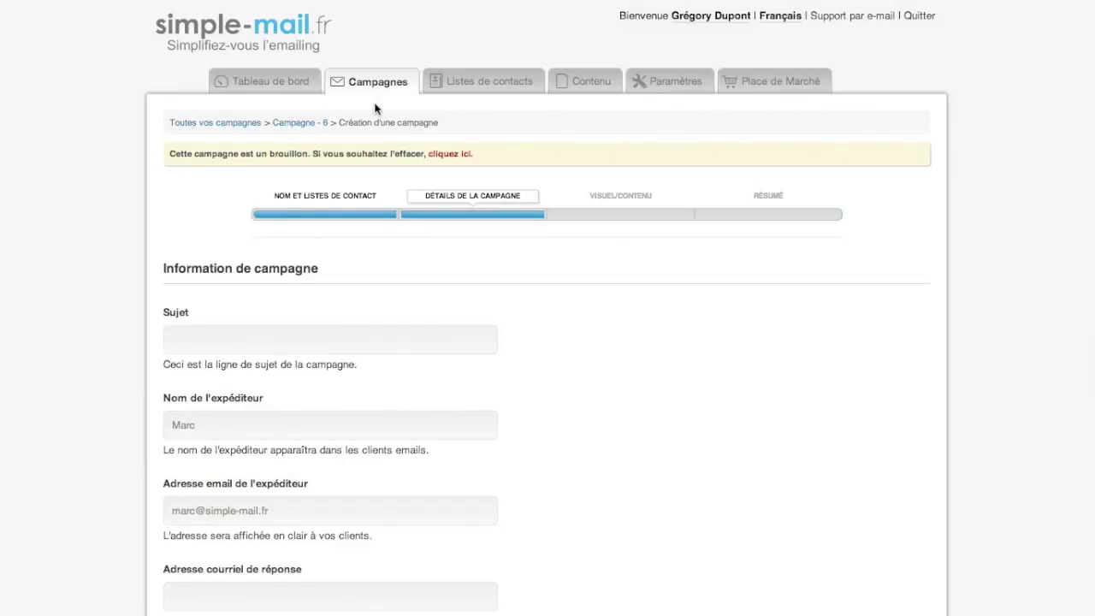
click(379, 91)
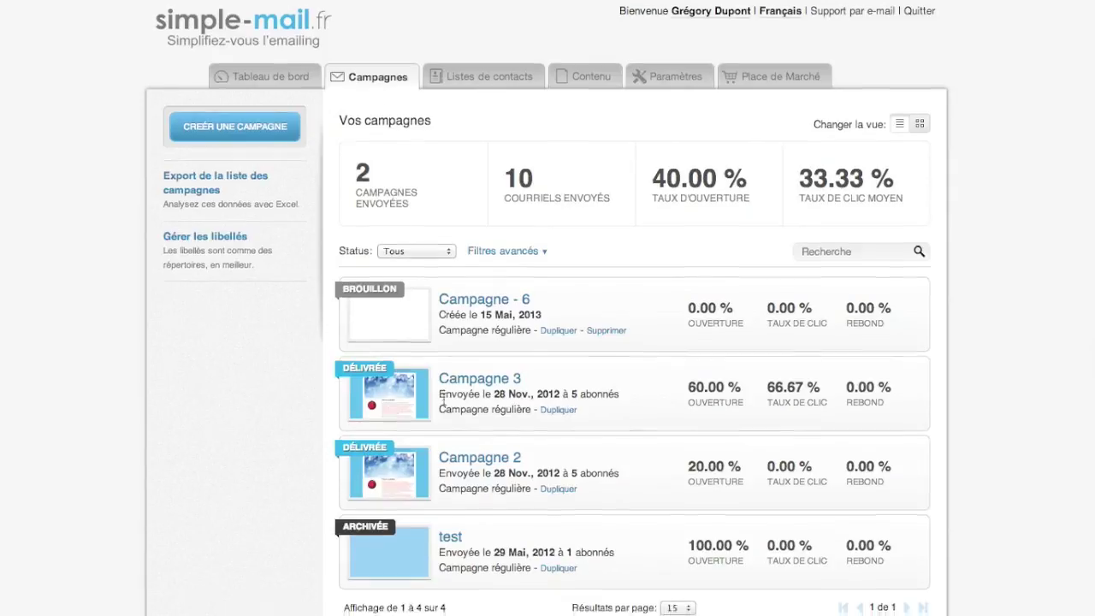
Open the Tableau de bord dashboard showing 0 emails sent and no delivered campaigns.
scroll(444, 402, down, 2)
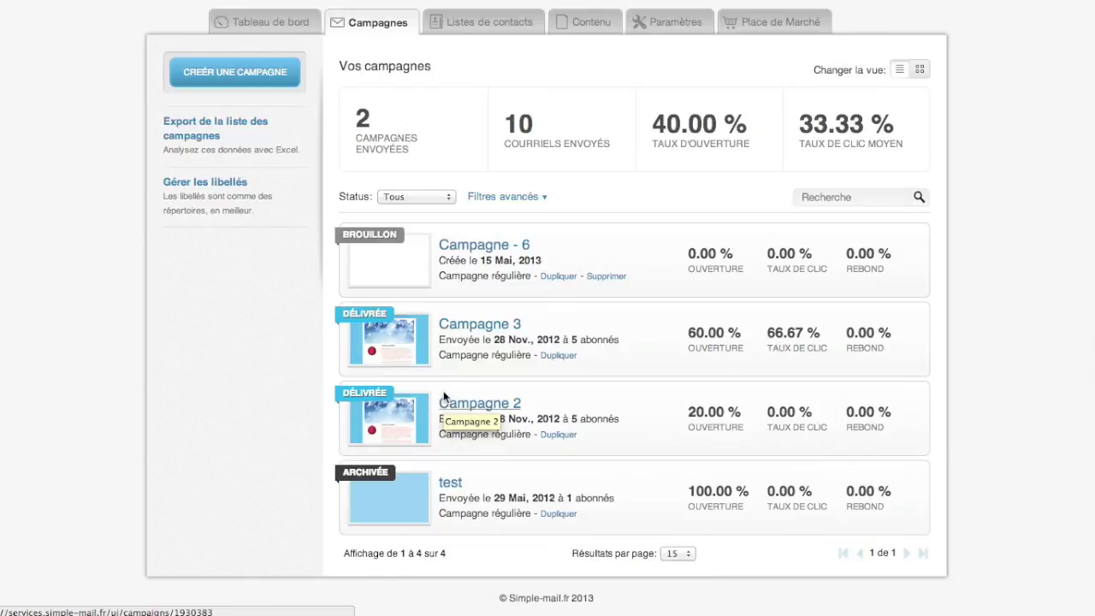
scroll(444, 403, up, 2)
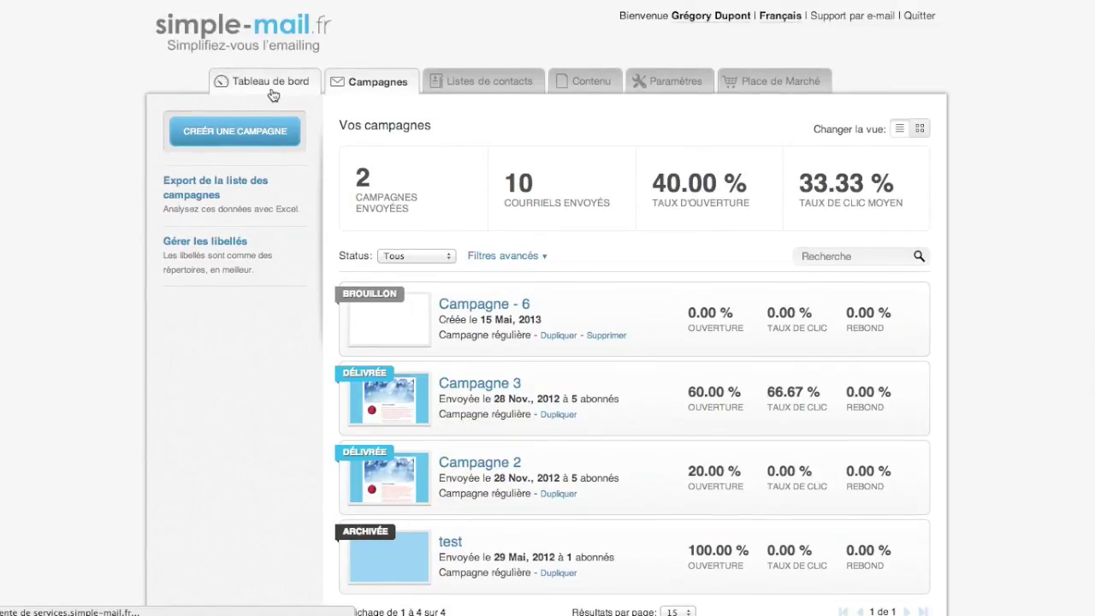
click(272, 90)
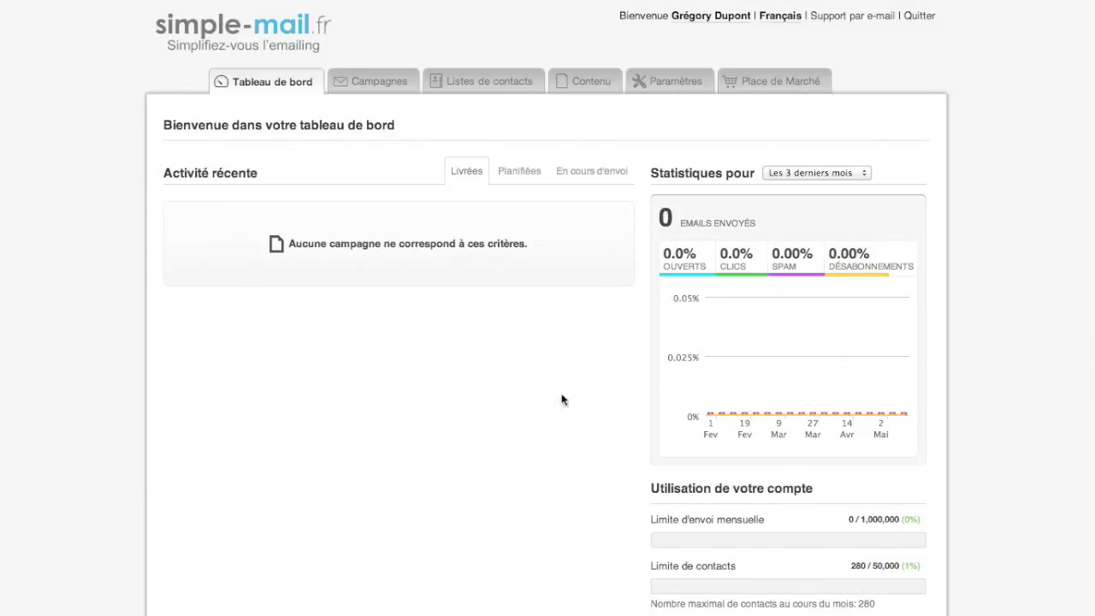
mouse_move(805, 386)
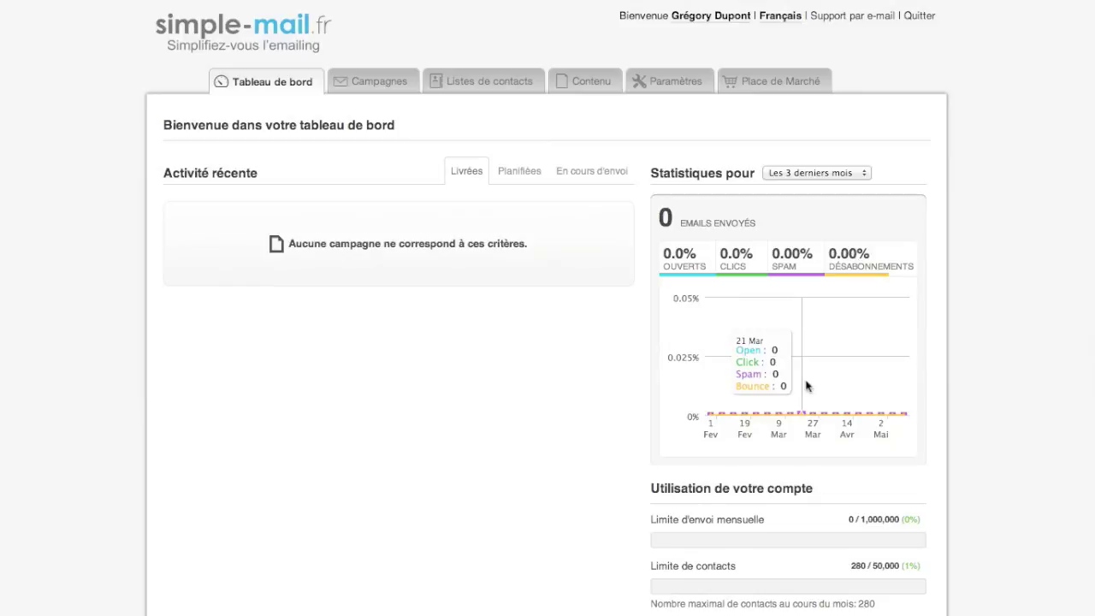